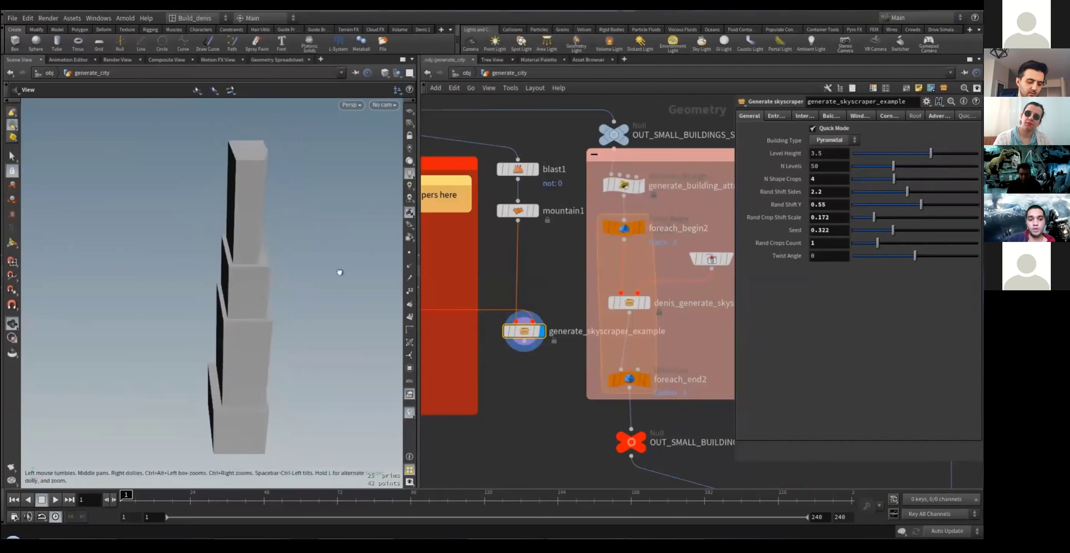
Set the skyscraper generator's Rand Crop Shift Scale to 0.262 and Rand Crops Count to 2
{"action": "left_click_drag", "start_coordinate": [259, 399], "coordinate": [229, 402]}
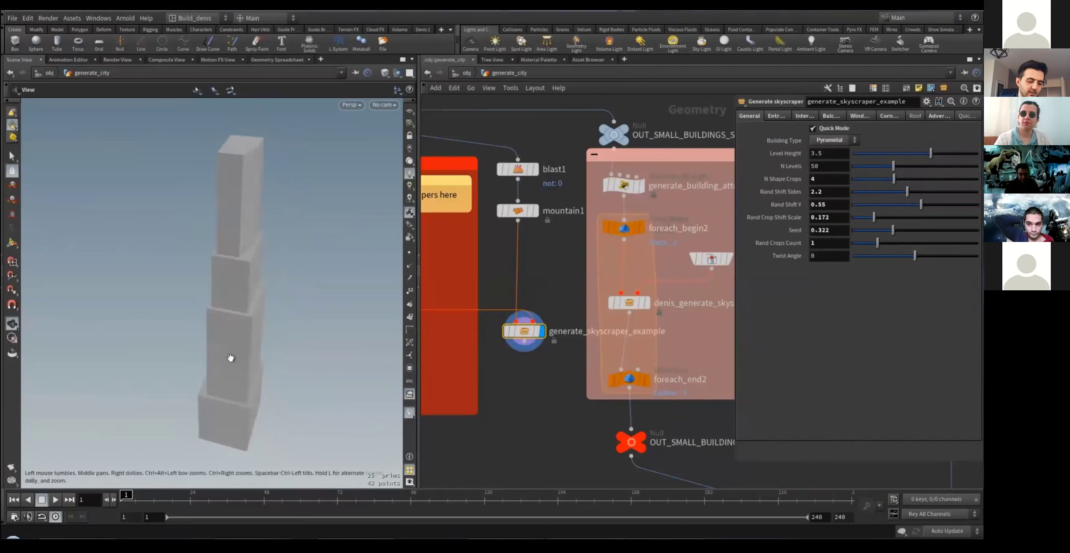
{"action": "left_click_drag", "start_coordinate": [231, 358], "coordinate": [291, 241]}
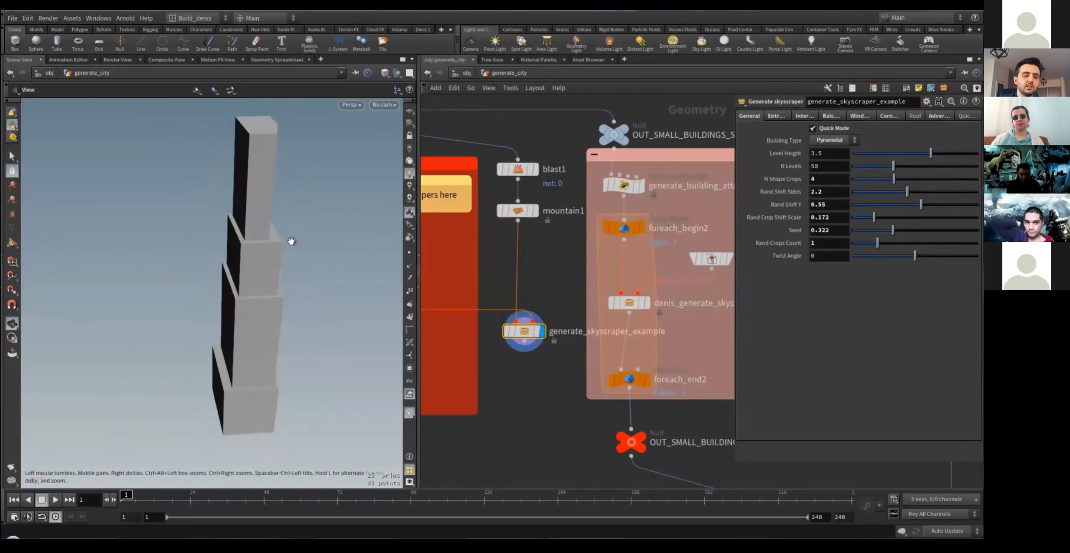
{"action": "left_click_drag", "start_coordinate": [877, 242], "coordinate": [884, 218]}
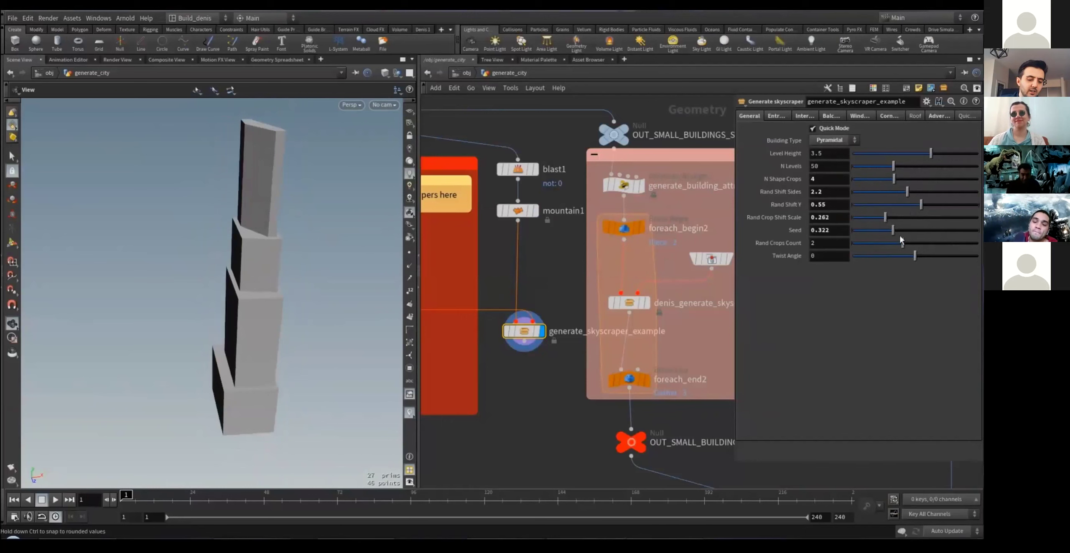
Try the Chaos building type on the skyscraper and inspect the resulting massing from several angles
{"action": "left_click", "coordinate": [831, 140]}
{"action": "left_click", "coordinate": [826, 149]}
{"action": "left_click_drag", "start_coordinate": [234, 209], "coordinate": [295, 325]}
{"action": "left_click_drag", "start_coordinate": [265, 424], "coordinate": [225, 385]}
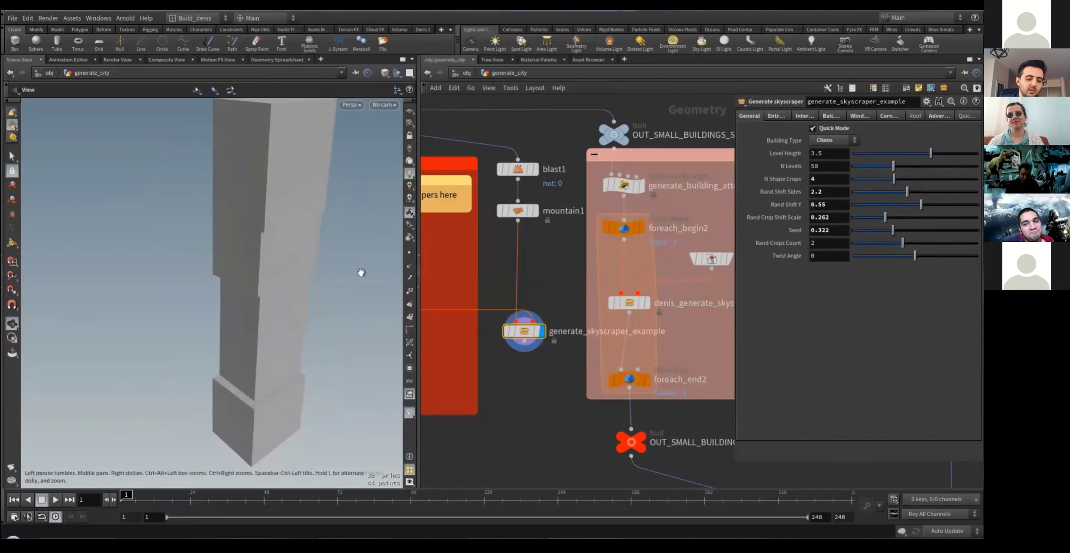
{"action": "left_click_drag", "start_coordinate": [360, 273], "coordinate": [309, 364]}
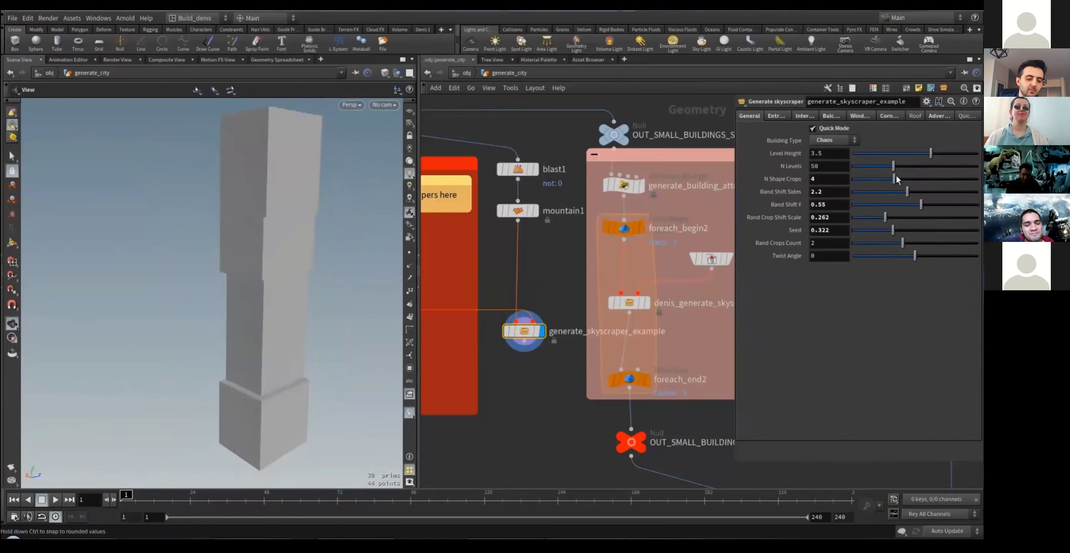
Set N Shape Crops to 3 and the building type to Pyramidal
{"action": "left_click_drag", "start_coordinate": [894, 179], "coordinate": [880, 179]}
{"action": "left_click", "coordinate": [837, 141]}
{"action": "left_click", "coordinate": [829, 171]}
{"action": "left_click_drag", "start_coordinate": [269, 217], "coordinate": [226, 301]}
Reshape the tower with Rand Shift Sides 1.62, Rand Shift Y 0.426, Seed 0.074 and Rand Crops Count 1
{"action": "left_click_drag", "start_coordinate": [902, 198], "coordinate": [879, 192]}
{"action": "left_click_drag", "start_coordinate": [893, 231], "coordinate": [861, 231]}
{"action": "left_click_drag", "start_coordinate": [129, 277], "coordinate": [225, 285]}
{"action": "left_click_drag", "start_coordinate": [903, 244], "coordinate": [878, 243]}
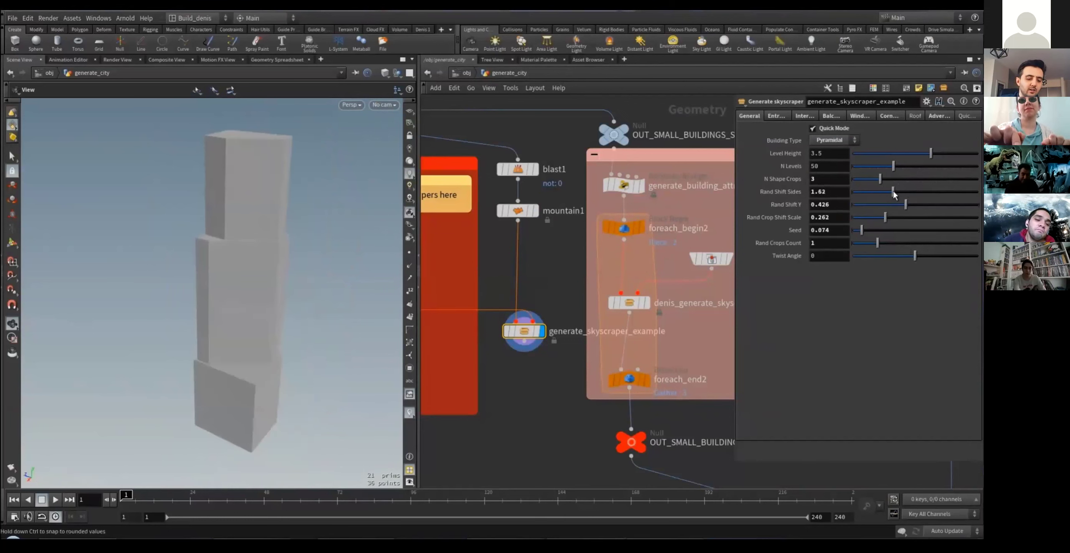
Turn off Quick Mode so the skyscraper is generated in full detail
{"action": "left_click_drag", "start_coordinate": [234, 284], "coordinate": [251, 268]}
{"action": "mouse_move", "coordinate": [914, 255]}
{"action": "left_mouse_down"}
{"action": "mouse_move", "coordinate": [865, 257]}
{"action": "mouse_move", "coordinate": [961, 257]}
{"action": "mouse_move", "coordinate": [915, 256]}
{"action": "left_mouse_up"}
{"action": "left_click", "coordinate": [833, 129]}
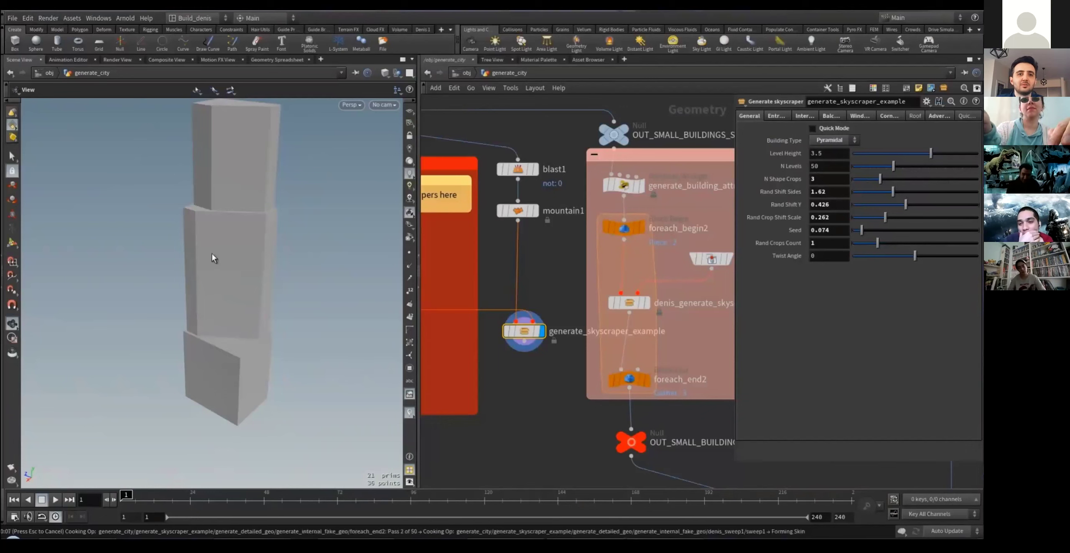
{"action": "left_click_drag", "start_coordinate": [212, 254], "coordinate": [243, 310]}
{"action": "right_click_drag", "start_coordinate": [243, 310], "coordinate": [176, 285]}
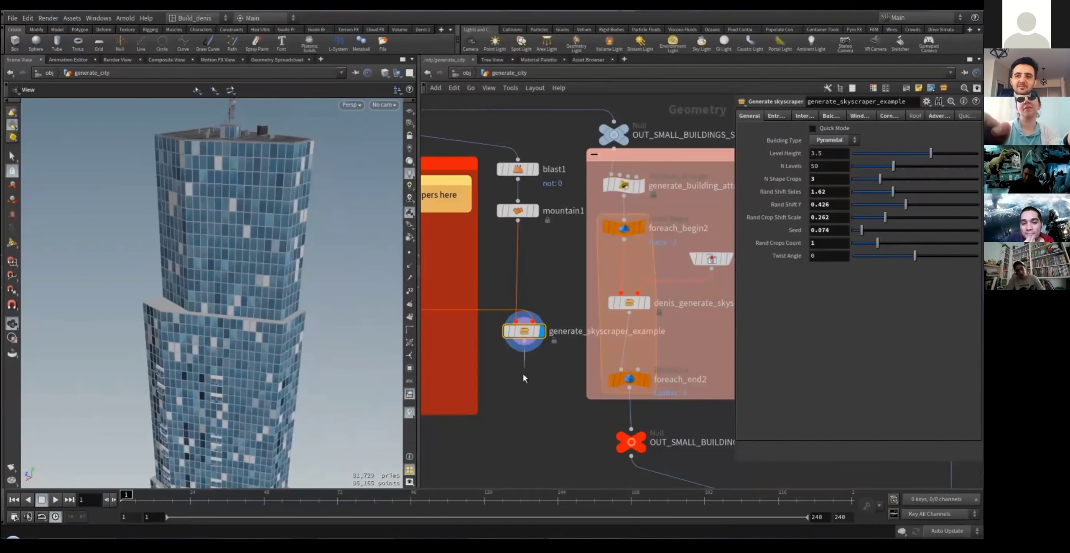
Add a UV Quick Shade node below generate_skyscraper_example, display its UV grid on the facade and leave room between the two nodes
{"action": "key", "text": "Tab"}
{"action": "type", "text": "uv"}
{"action": "left_click", "coordinate": [627, 211]}
{"action": "left_click", "coordinate": [518, 382]}
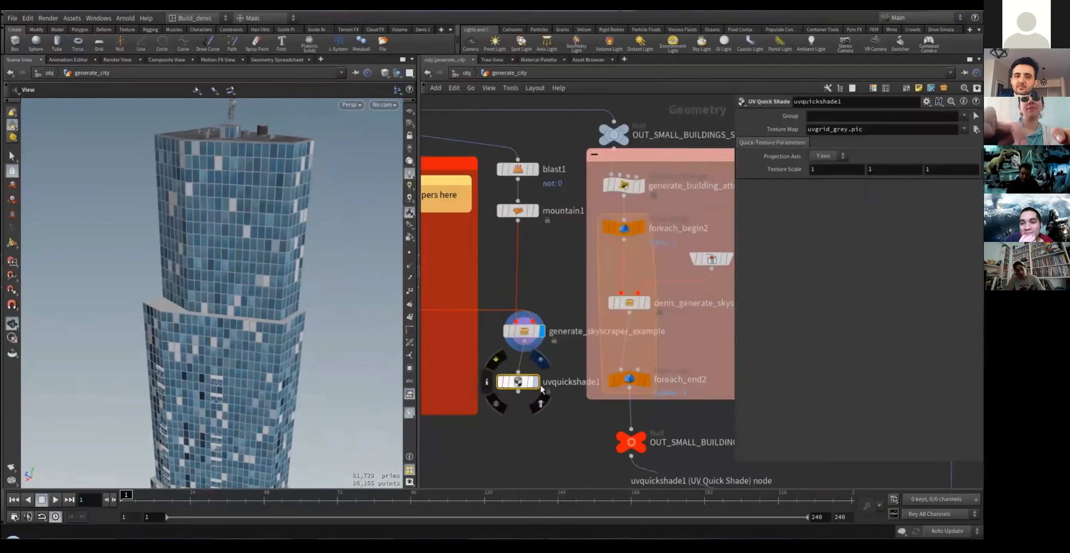
{"action": "key", "text": "r"}
{"action": "left_click_drag", "start_coordinate": [520, 382], "coordinate": [527, 386]}
{"action": "left_click_drag", "start_coordinate": [293, 301], "coordinate": [255, 210]}
{"action": "middle_click_drag", "start_coordinate": [300, 418], "coordinate": [281, 315]}
{"action": "mouse_move", "coordinate": [282, 315]}
{"action": "left_mouse_down"}
{"action": "mouse_move", "coordinate": [260, 281]}
{"action": "mouse_move", "coordinate": [293, 318]}
{"action": "left_mouse_up"}
{"action": "left_click_drag", "start_coordinate": [524, 385], "coordinate": [524, 414]}
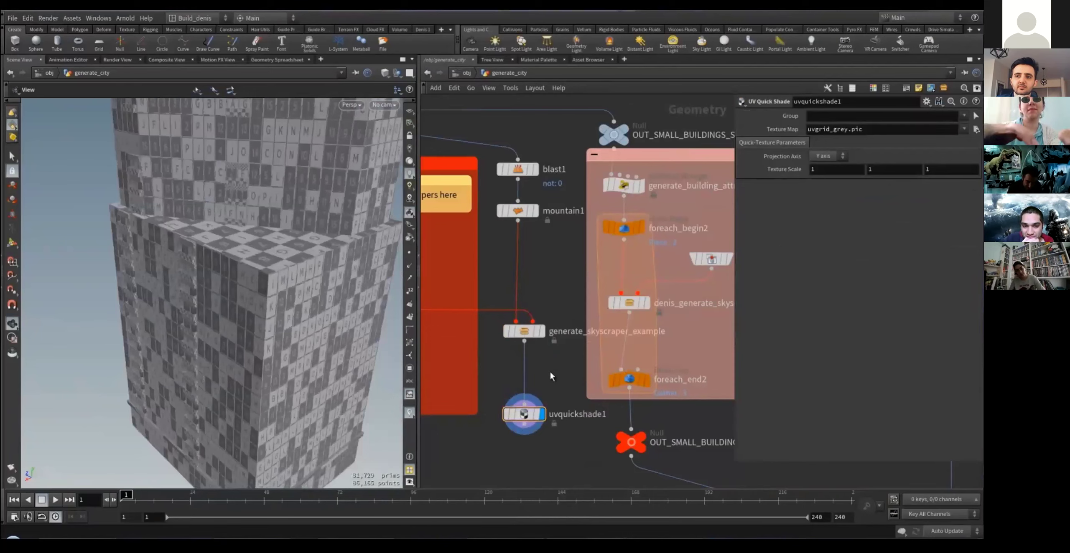
{"action": "left_click_drag", "start_coordinate": [319, 317], "coordinate": [206, 299]}
Insert a Blast node between generate_skyscraper_example and uvquickshade1 and display it
{"action": "key", "text": "Tab"}
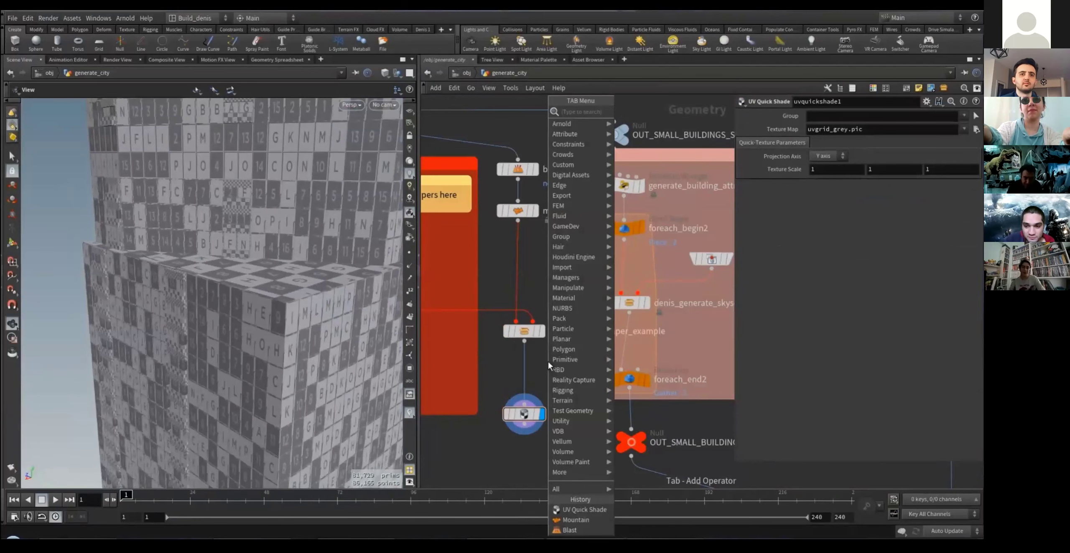
{"action": "type", "text": "blast"}
{"action": "key", "text": "Return"}
{"action": "left_click", "coordinate": [539, 370]}
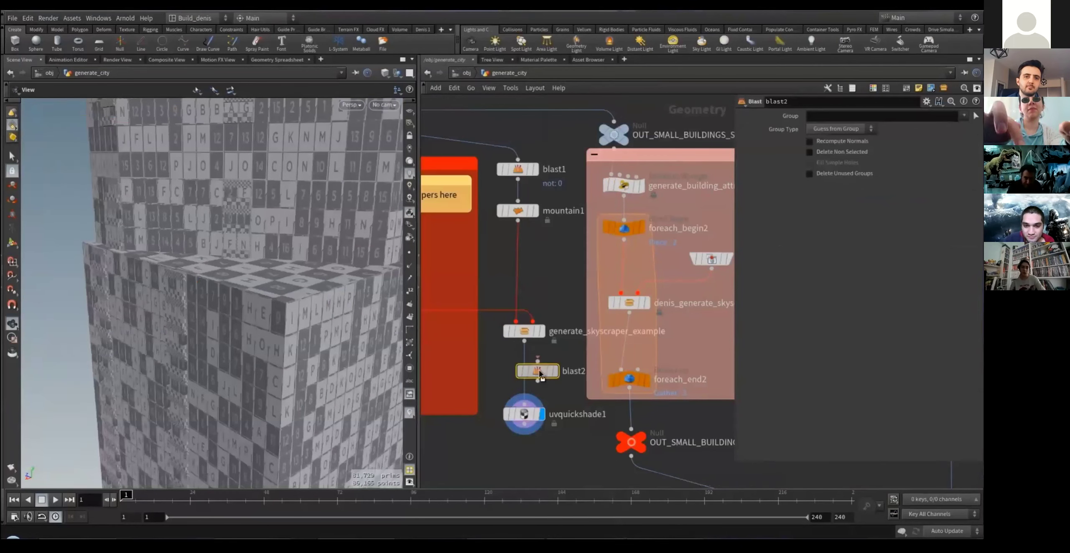
{"action": "left_click_drag", "start_coordinate": [539, 373], "coordinate": [525, 374]}
{"action": "left_click", "coordinate": [541, 372]}
Remove group_windows_glass1 and group_windows_glass2 with the new Blast node to expose the interiors
{"action": "left_click", "coordinate": [963, 116]}
{"action": "left_click", "coordinate": [941, 249]}
{"action": "left_click", "coordinate": [963, 115]}
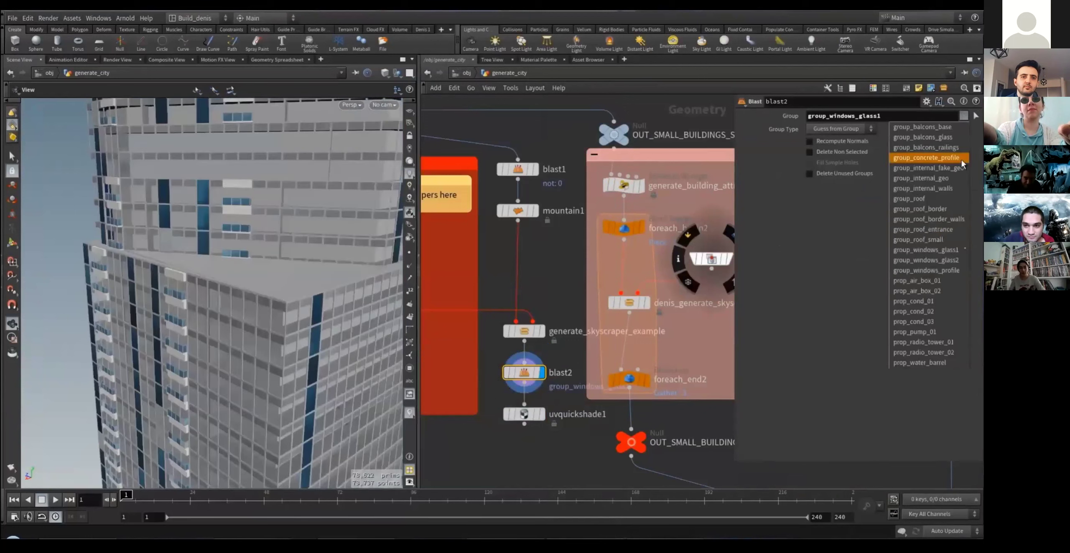
{"action": "left_click", "coordinate": [925, 260]}
{"action": "right_click_drag", "start_coordinate": [267, 269], "coordinate": [226, 276]}
{"action": "left_click_drag", "start_coordinate": [227, 276], "coordinate": [272, 251]}
Display uvquickshade1 and limit its shading to group_internal_fake_geo
{"action": "left_click", "coordinate": [542, 415]}
{"action": "scroll", "coordinate": [287, 305], "scroll_direction": "up", "scroll_amount": 6}
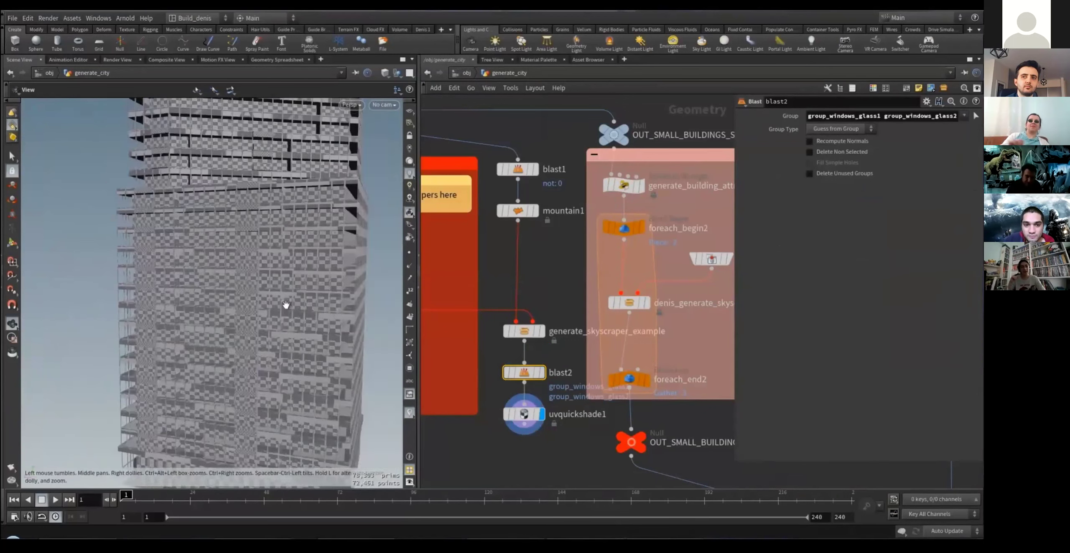
{"action": "left_click", "coordinate": [534, 406]}
{"action": "left_click", "coordinate": [963, 115]}
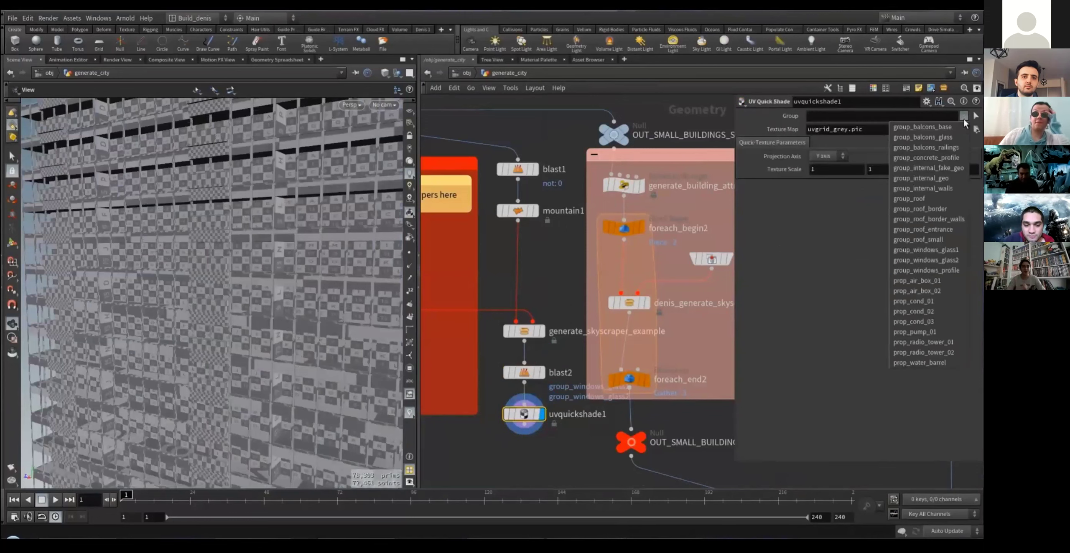
{"action": "left_click", "coordinate": [927, 168]}
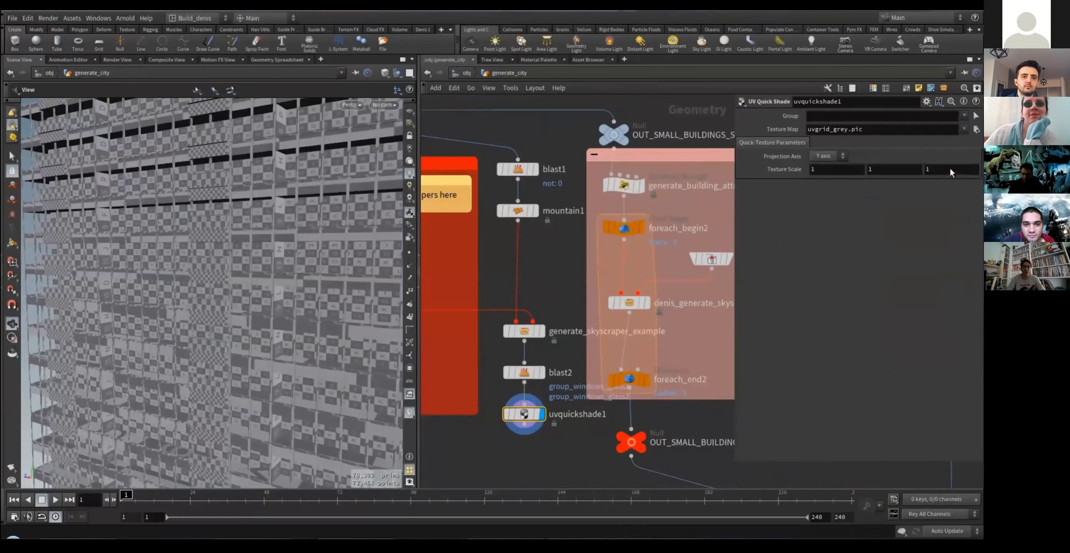
{"action": "scroll", "coordinate": [284, 274], "scroll_direction": "down", "scroll_amount": 5}
{"action": "left_click_drag", "start_coordinate": [285, 274], "coordinate": [334, 293]}
Set the UV Quick Shade texture map to skyscraper_windows_02_Night.jpg from the textures/buildings folder
{"action": "left_click", "coordinate": [975, 129]}
{"action": "scroll", "coordinate": [908, 147], "scroll_direction": "down", "scroll_amount": 5}
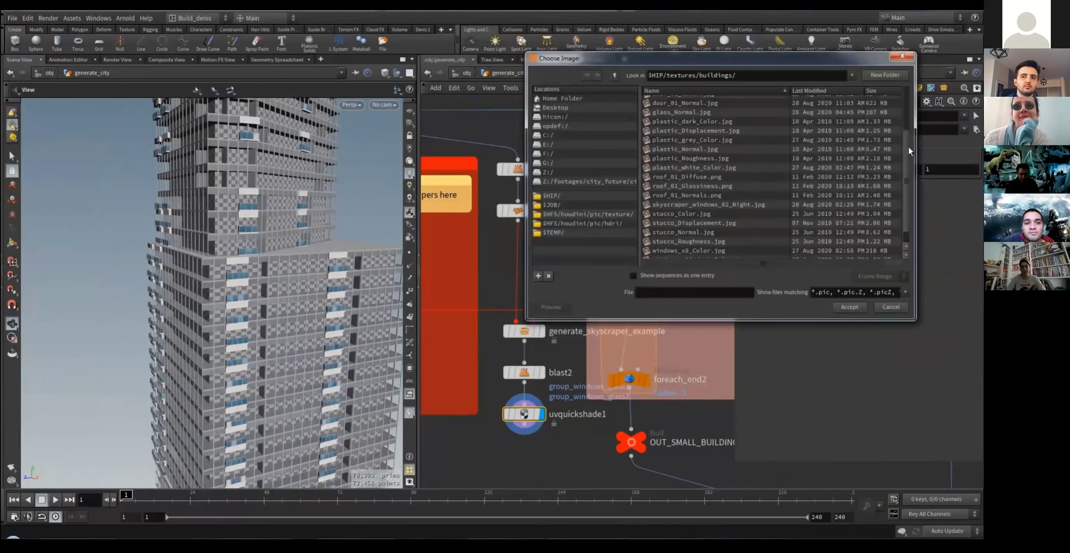
{"action": "left_click", "coordinate": [700, 189]}
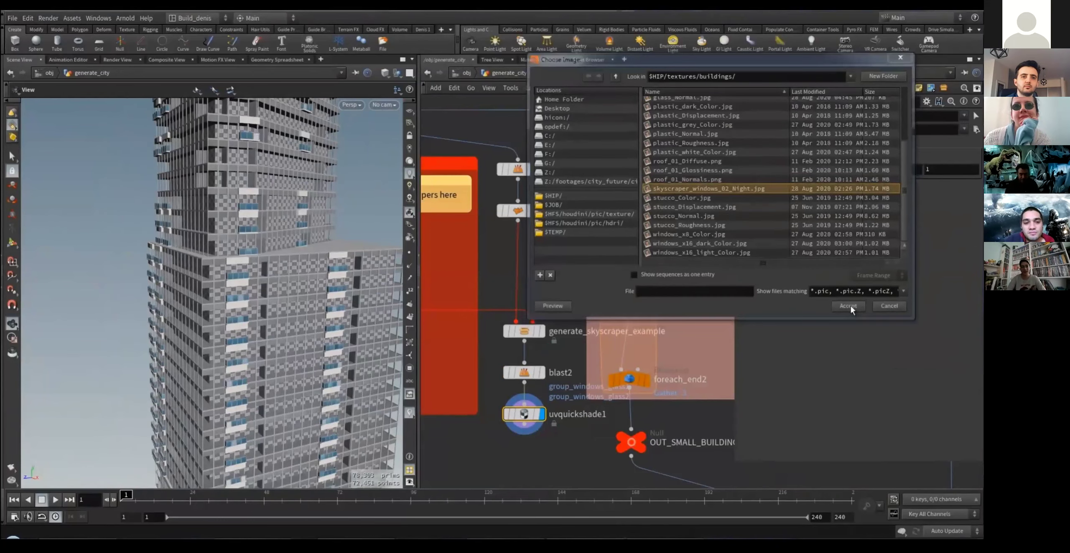
{"action": "left_click", "coordinate": [849, 307]}
{"action": "scroll", "coordinate": [264, 256], "scroll_direction": "up", "scroll_amount": 3}
{"action": "left_click_drag", "start_coordinate": [264, 257], "coordinate": [268, 234]}
Display generate_skyscraper_example and set its Fake Geo UV Tile to 16
{"action": "left_click", "coordinate": [541, 331]}
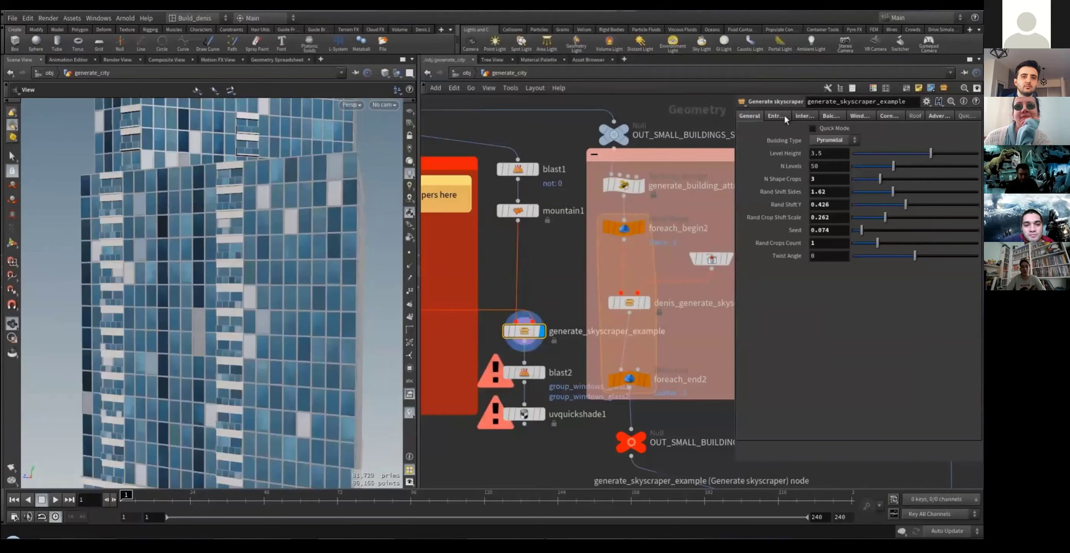
{"action": "left_click", "coordinate": [804, 116]}
{"action": "left_click_drag", "start_coordinate": [769, 155], "coordinate": [787, 141]}
{"action": "left_click", "coordinate": [857, 154]}
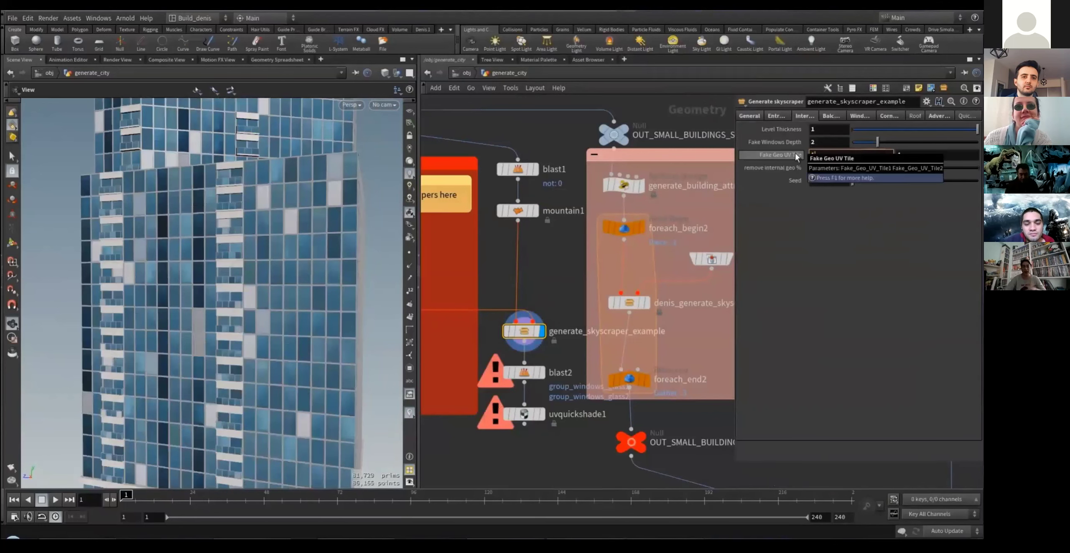
{"action": "type", "text": "6"}
{"action": "key", "text": "Return"}
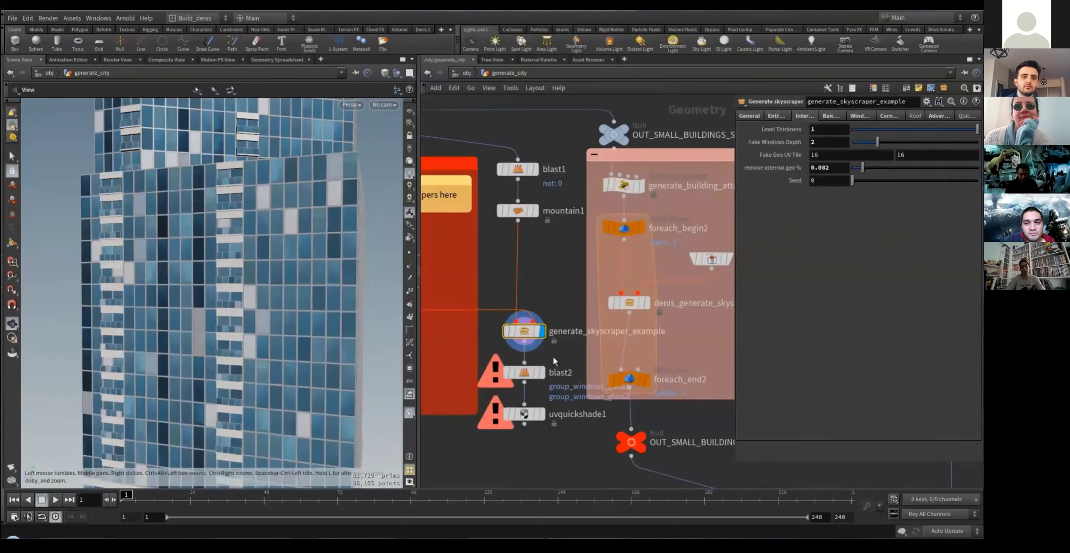
Compare the blast2 and uvquickshade1 outputs with the generated tower and examine its base floors
{"action": "middle_click_drag", "start_coordinate": [554, 360], "coordinate": [549, 312]}
{"action": "left_click", "coordinate": [536, 323]}
{"action": "left_click", "coordinate": [537, 366]}
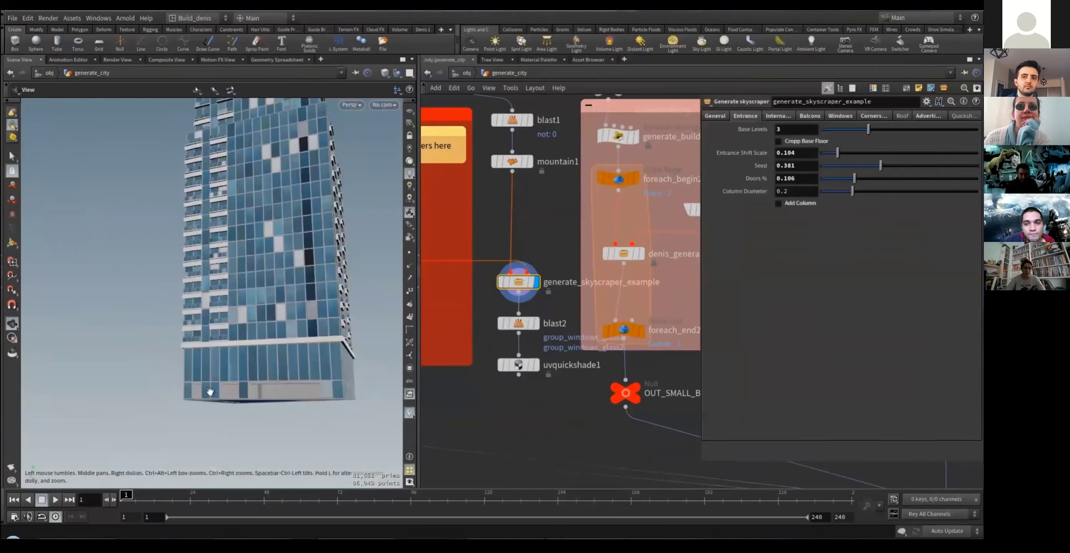
{"action": "mouse_move", "coordinate": [210, 392]}
{"action": "left_mouse_down"}
{"action": "mouse_move", "coordinate": [218, 362]}
{"action": "mouse_move", "coordinate": [222, 386]}
{"action": "left_mouse_up"}
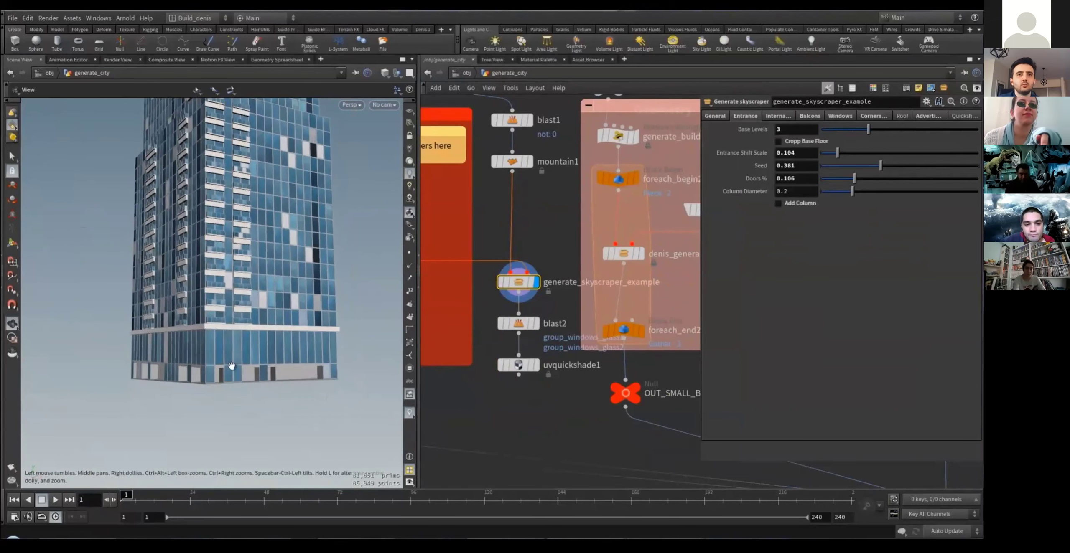
View the footprint at blast1 and mountain1, and return to the generated skyscraper to examine its base
{"action": "left_click", "coordinate": [529, 120]}
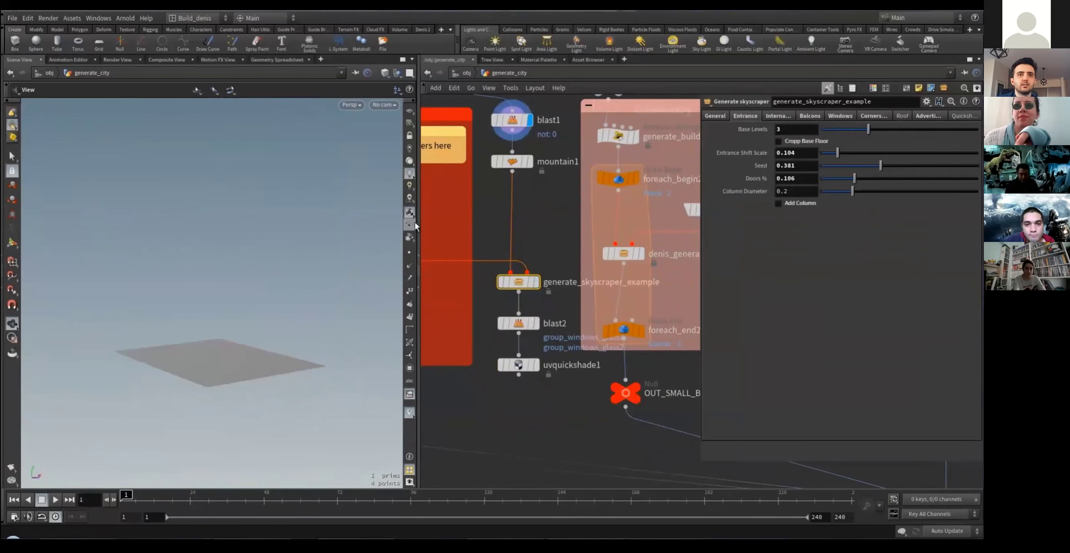
{"action": "left_click", "coordinate": [512, 161]}
{"action": "left_click", "coordinate": [529, 161]}
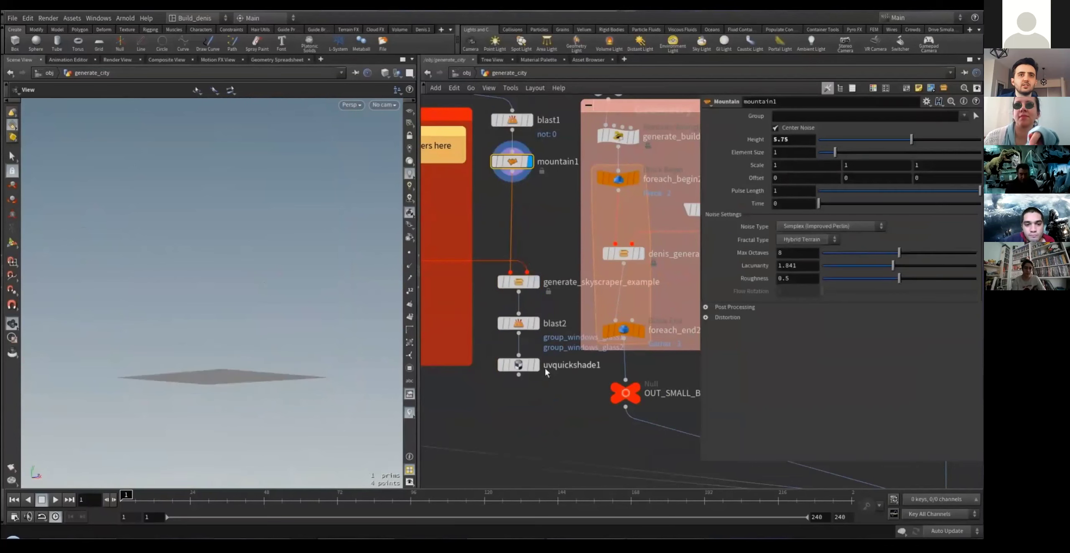
{"action": "left_click", "coordinate": [536, 282]}
{"action": "left_click_drag", "start_coordinate": [177, 354], "coordinate": [270, 325]}
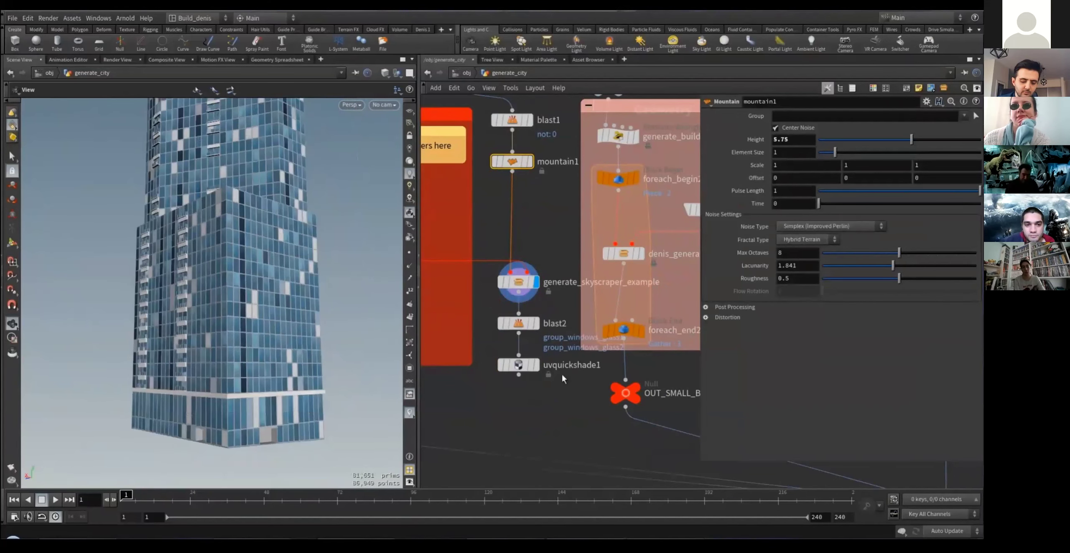
Set the entrance's Base Levels to 2, enable Cropp Base Floor and try a column 0.331 in diameter
{"action": "left_click", "coordinate": [518, 284]}
{"action": "left_click_drag", "start_coordinate": [802, 129], "coordinate": [763, 127]}
{"action": "type", "text": "2"}
{"action": "key", "text": "Return"}
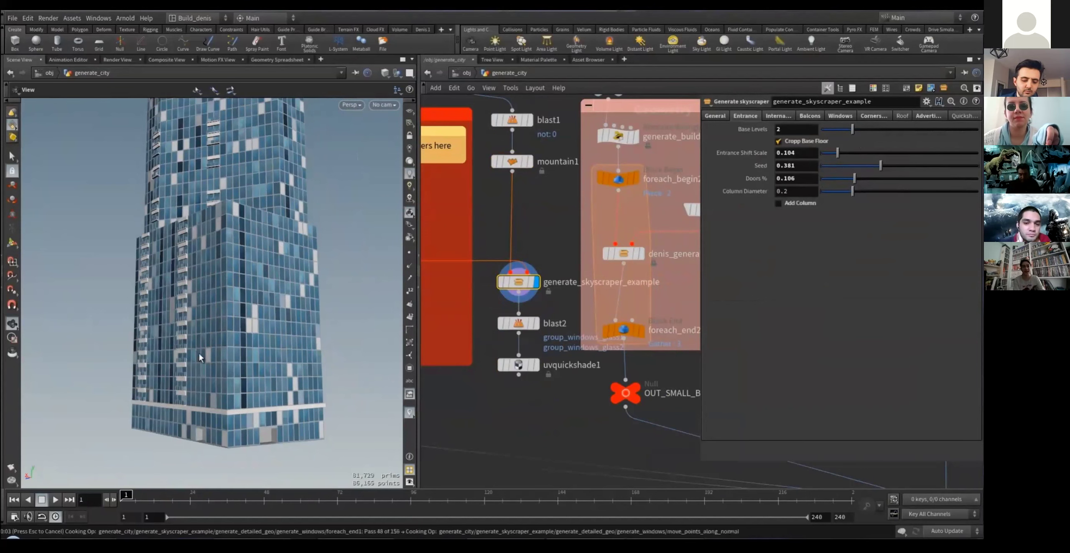
{"action": "left_click_drag", "start_coordinate": [281, 354], "coordinate": [292, 399]}
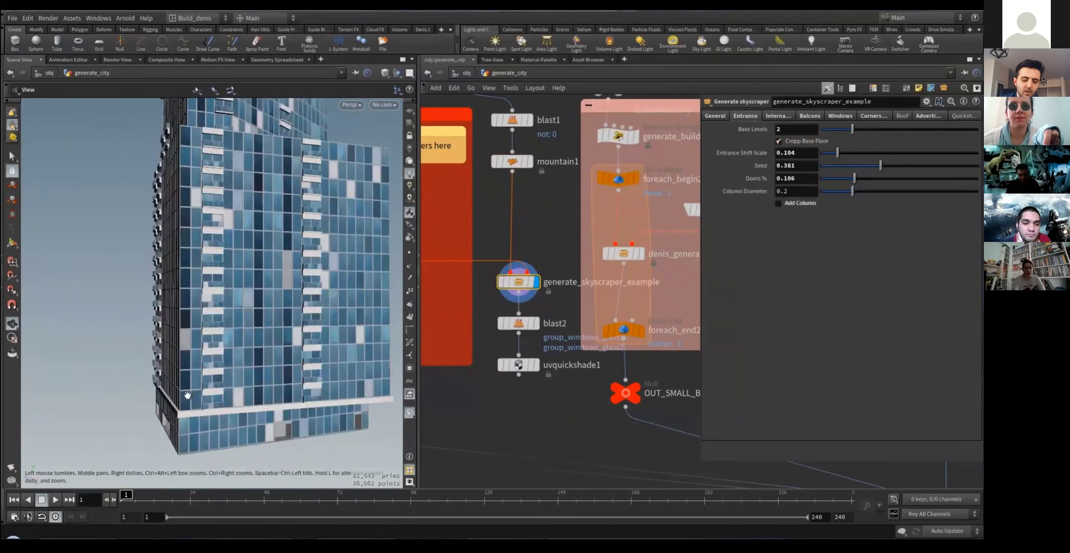
{"action": "left_click_drag", "start_coordinate": [187, 395], "coordinate": [318, 385]}
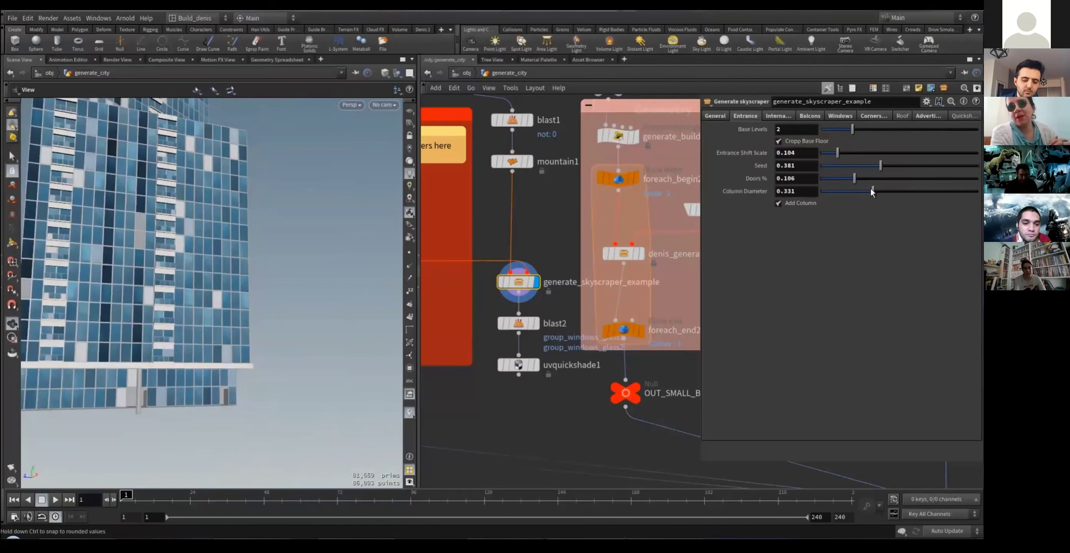
With blast2 displayed, set the generator's Fake Windows Depth to 1.5 and its remove internal geo % to 0.1
{"action": "left_click", "coordinate": [778, 116]}
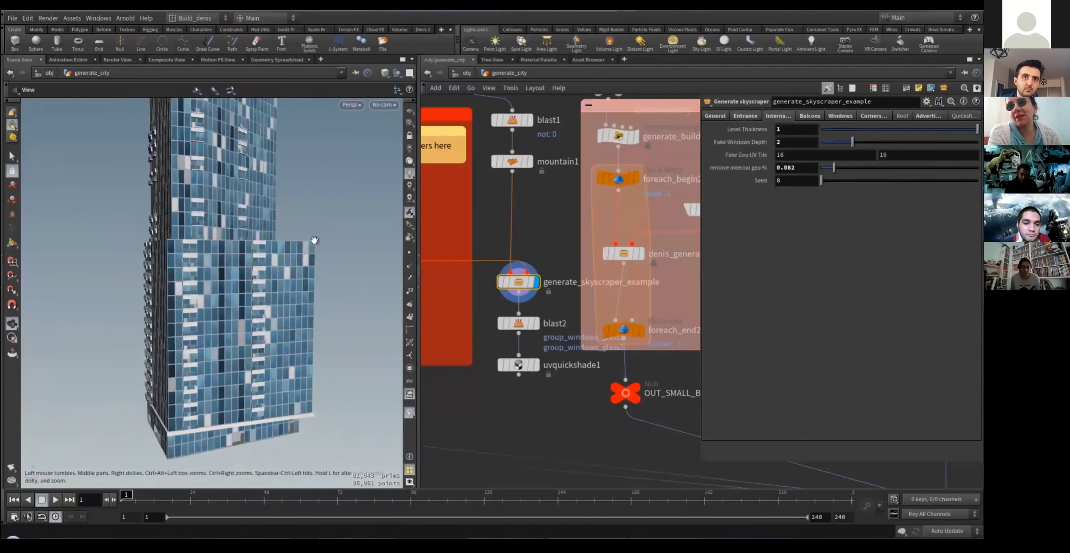
{"action": "left_click_drag", "start_coordinate": [265, 275], "coordinate": [359, 259]}
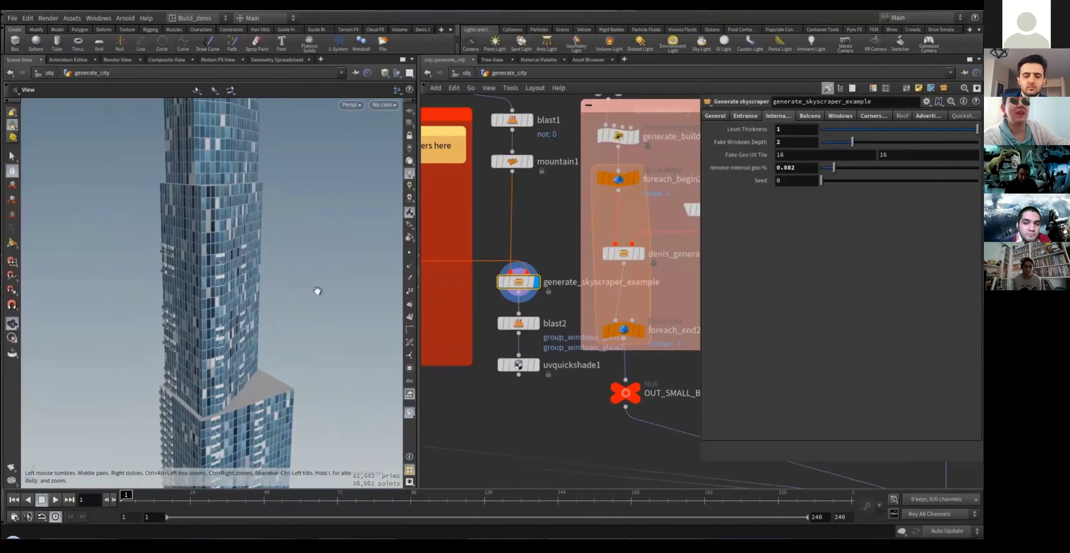
{"action": "left_click_drag", "start_coordinate": [317, 291], "coordinate": [284, 267]}
{"action": "scroll", "coordinate": [284, 267], "scroll_direction": "up", "scroll_amount": 2}
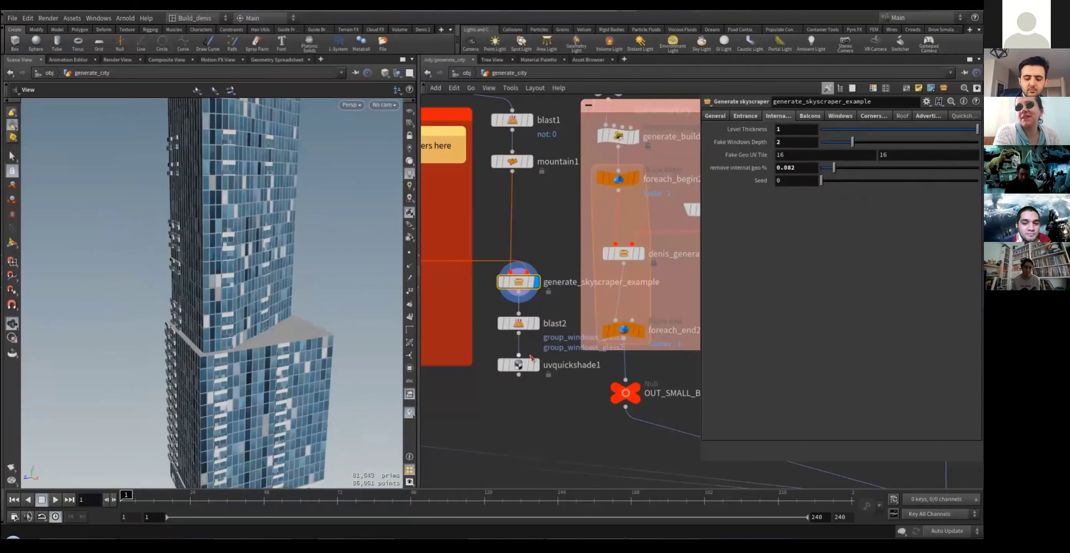
{"action": "left_click", "coordinate": [536, 324]}
{"action": "left_click_drag", "start_coordinate": [260, 320], "coordinate": [234, 308]}
{"action": "scroll", "coordinate": [234, 308], "scroll_direction": "up", "scroll_amount": 4}
{"action": "type", "text": "1.5"}
{"action": "key", "text": "Return"}
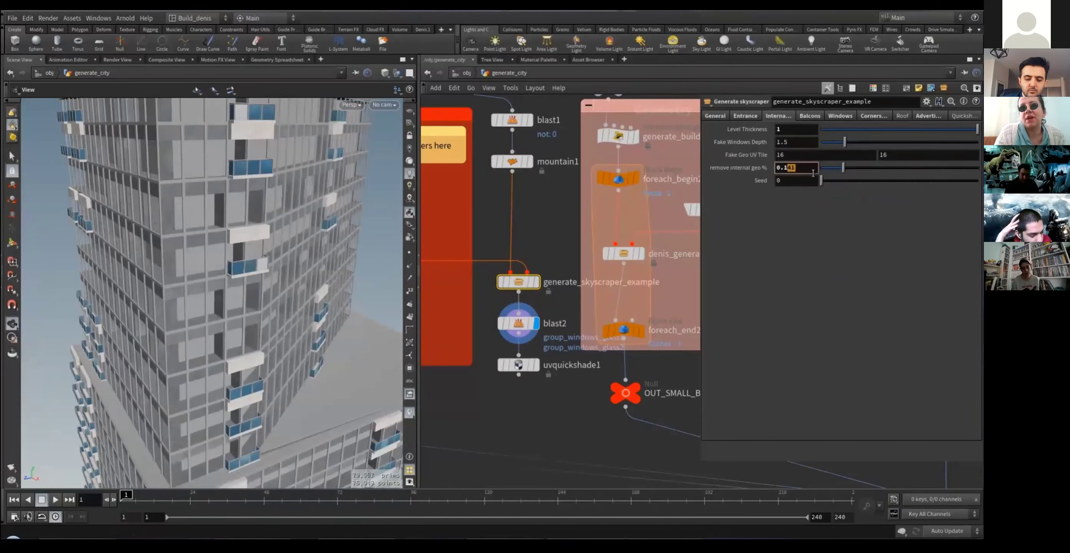
{"action": "key", "text": "Return"}
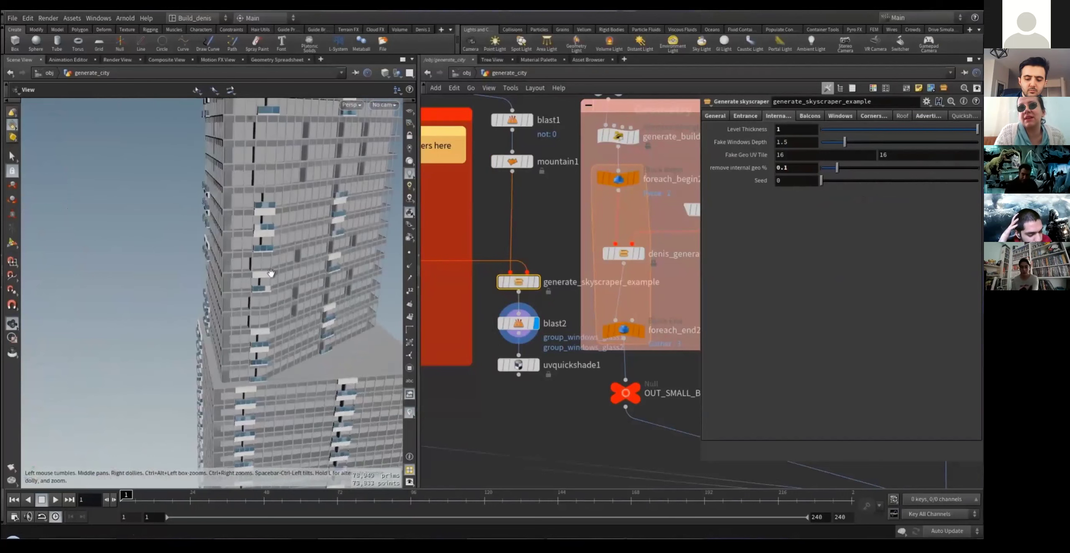
Set the skyscraper generator's Balcons Percent to 0.1 and examine the balcony distribution on the tower
{"action": "left_click", "coordinate": [808, 116]}
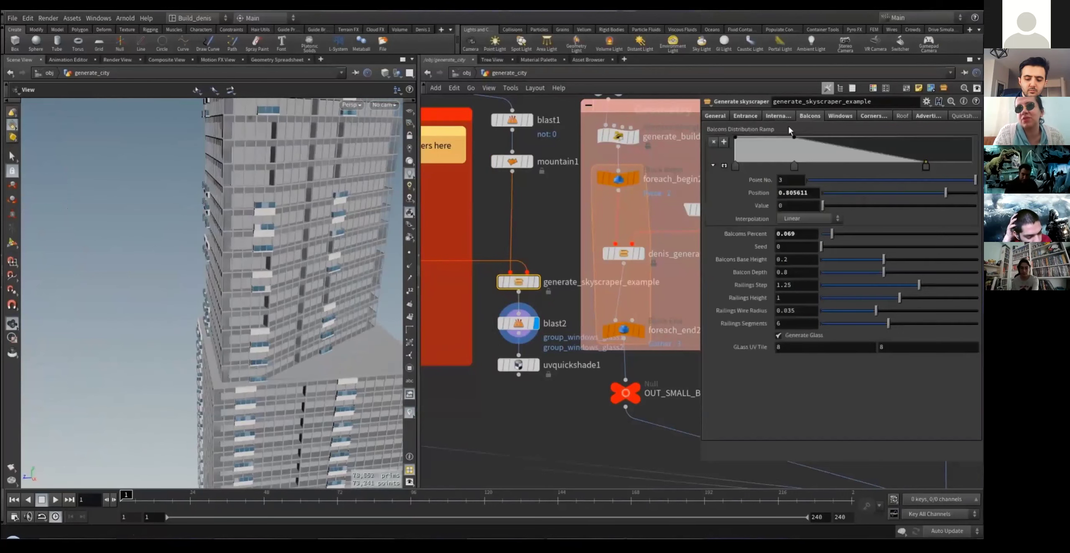
{"action": "middle_click_drag", "start_coordinate": [343, 257], "coordinate": [309, 255]}
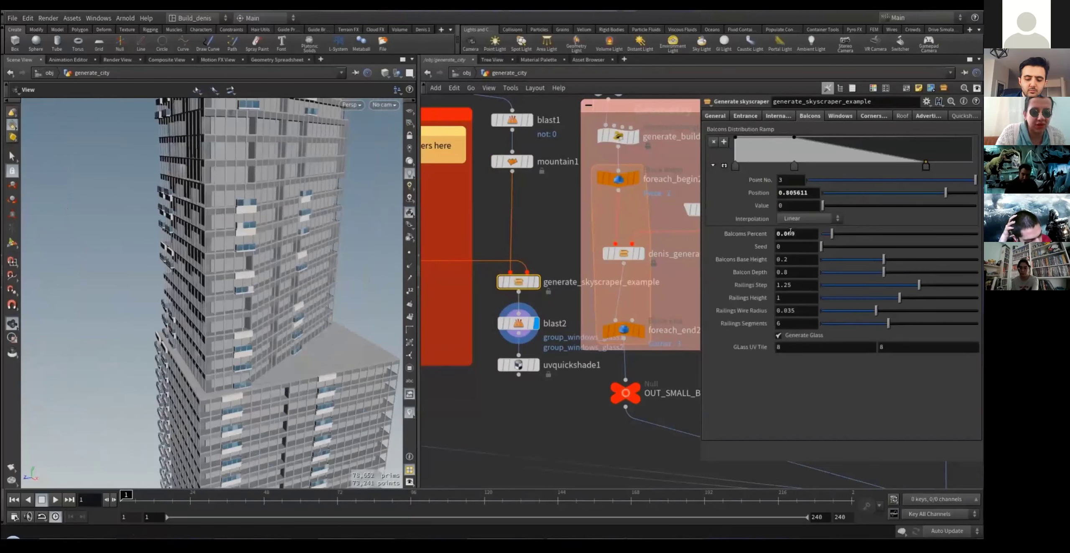
{"action": "middle_click_drag", "start_coordinate": [324, 289], "coordinate": [292, 163]}
{"action": "middle_click", "coordinate": [746, 234], "text": "ctrl"}
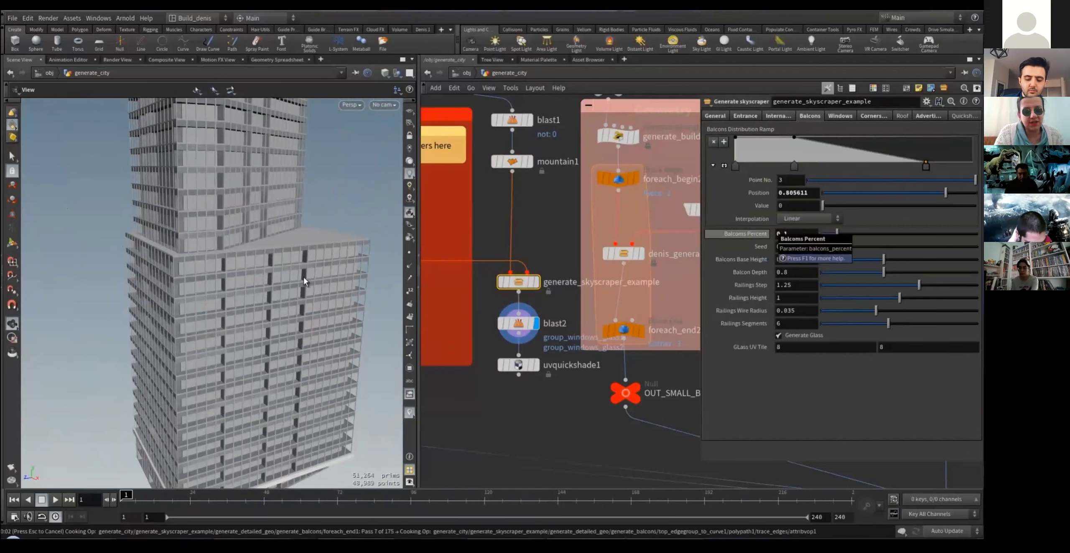
{"action": "left_click_drag", "start_coordinate": [304, 282], "coordinate": [234, 292]}
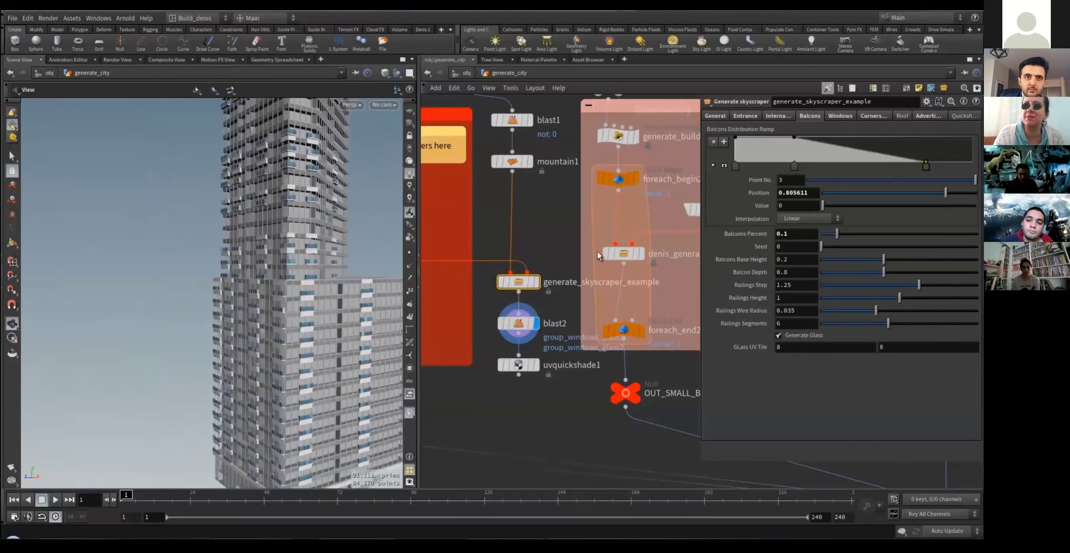
Display the full generated skyscraper with its glass and set its Windows Type to Horizontal Split
{"action": "left_click", "coordinate": [535, 282]}
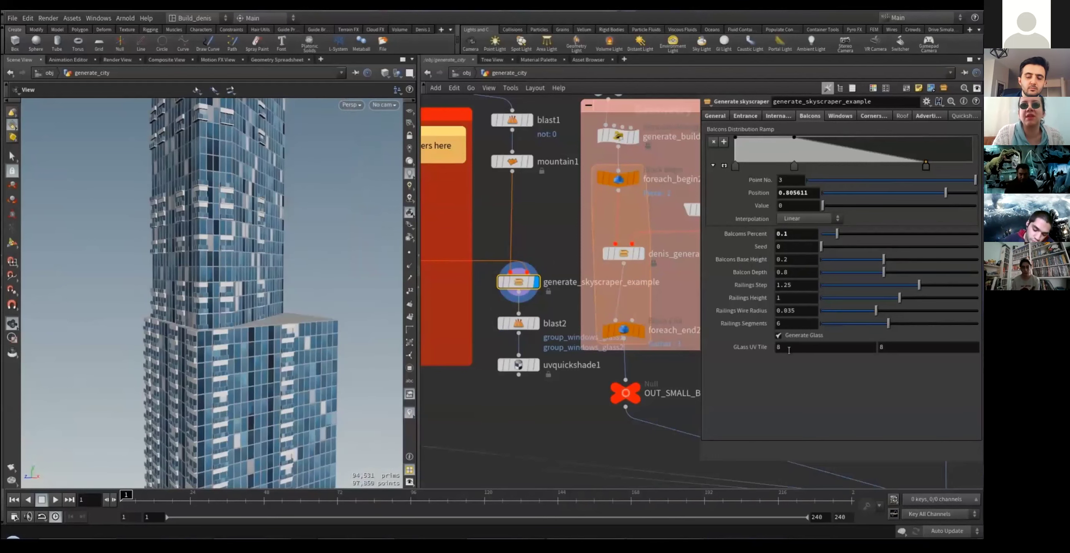
{"action": "left_click", "coordinate": [833, 117]}
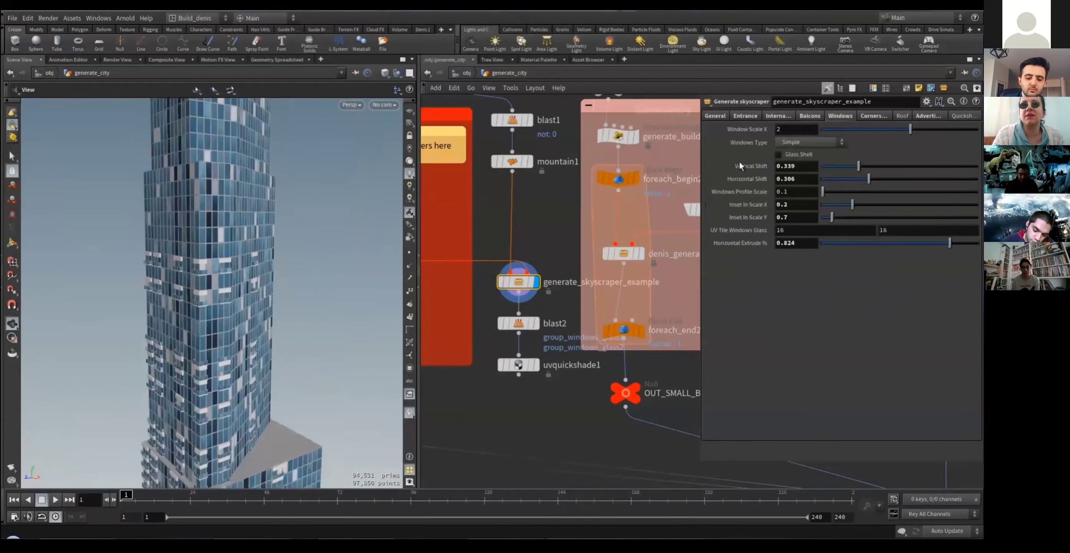
{"action": "left_click_drag", "start_coordinate": [294, 204], "coordinate": [322, 175]}
{"action": "scroll", "coordinate": [308, 199], "scroll_direction": "up", "scroll_amount": 3}
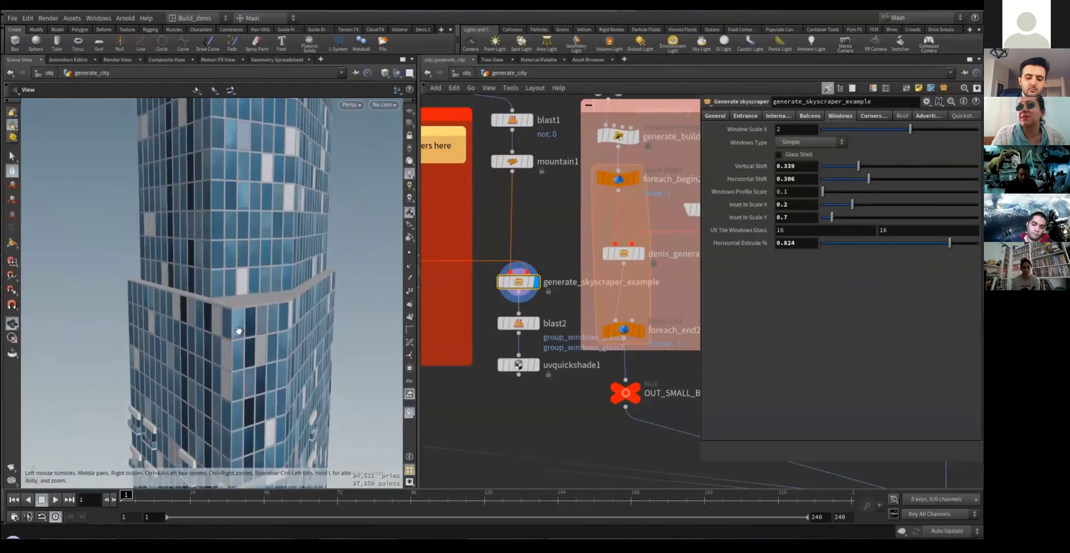
{"action": "left_click", "coordinate": [813, 144]}
{"action": "left_click", "coordinate": [807, 163]}
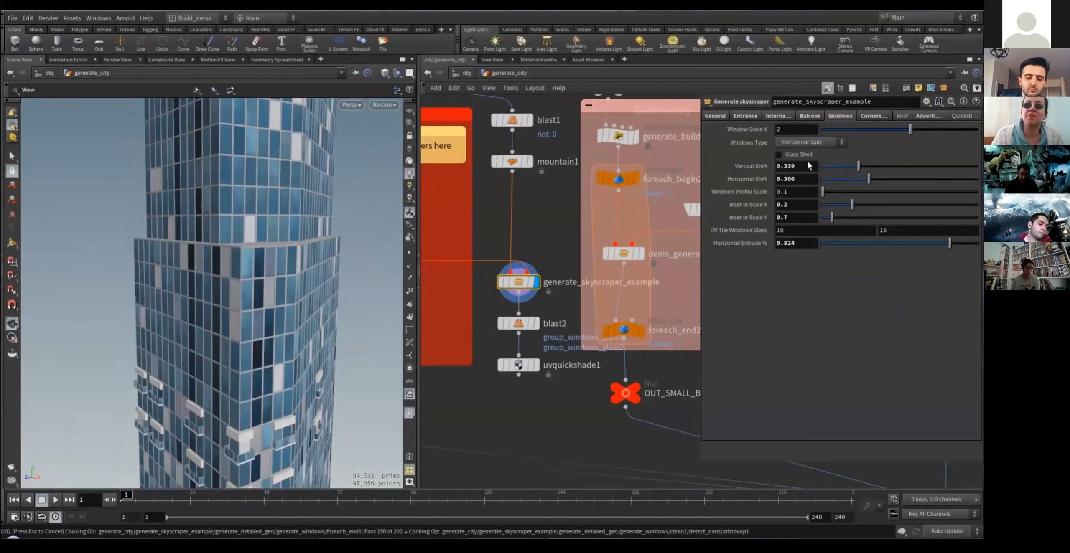
Try the Vertical Split and Inset IN window types, examining the facade up close
{"action": "left_click", "coordinate": [810, 172]}
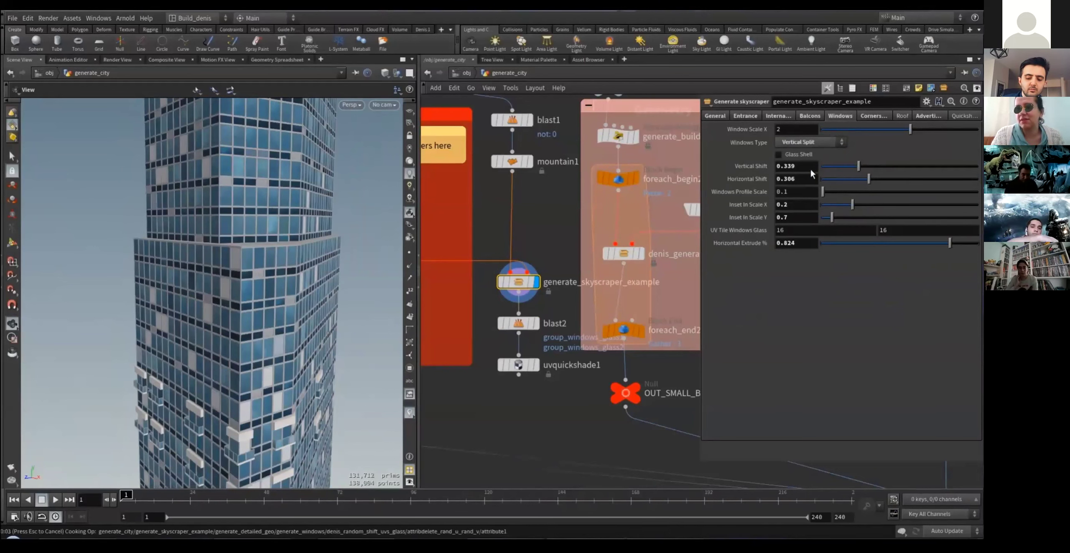
{"action": "scroll", "coordinate": [296, 257], "scroll_direction": "up", "scroll_amount": 5}
{"action": "left_click_drag", "start_coordinate": [296, 258], "coordinate": [306, 221]}
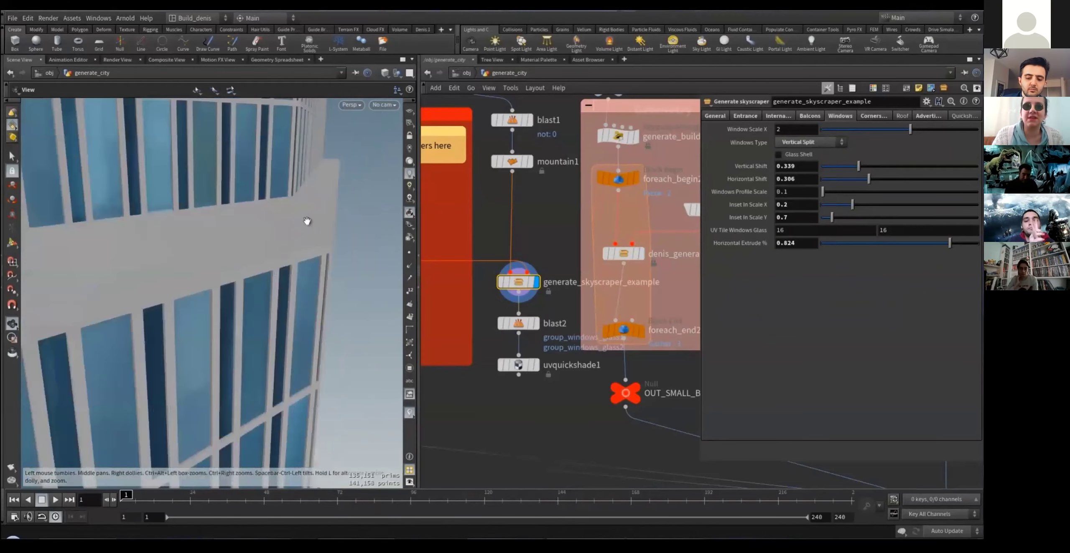
{"action": "scroll", "coordinate": [254, 331], "scroll_direction": "down", "scroll_amount": 8}
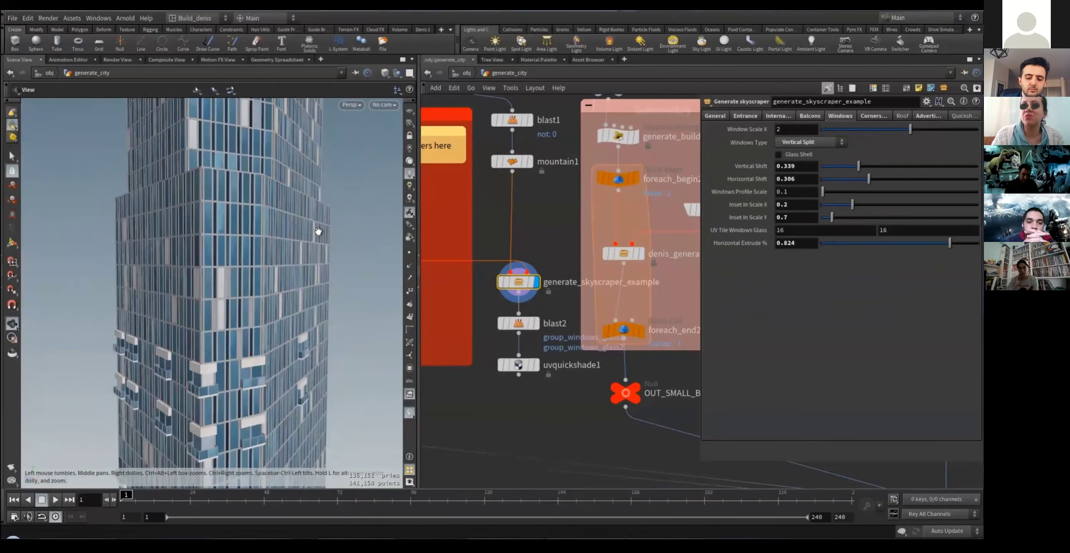
{"action": "left_click_drag", "start_coordinate": [299, 229], "coordinate": [293, 268]}
{"action": "left_click_drag", "start_coordinate": [267, 225], "coordinate": [260, 251]}
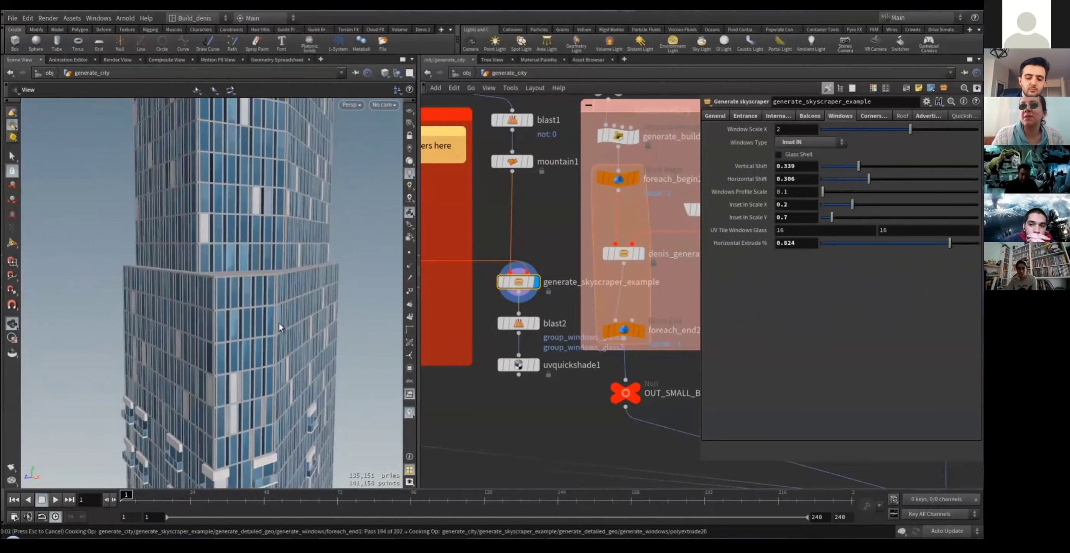
Try the Vertical Column window type and set Horizontal Shift to 0.439
{"action": "left_click", "coordinate": [818, 143]}
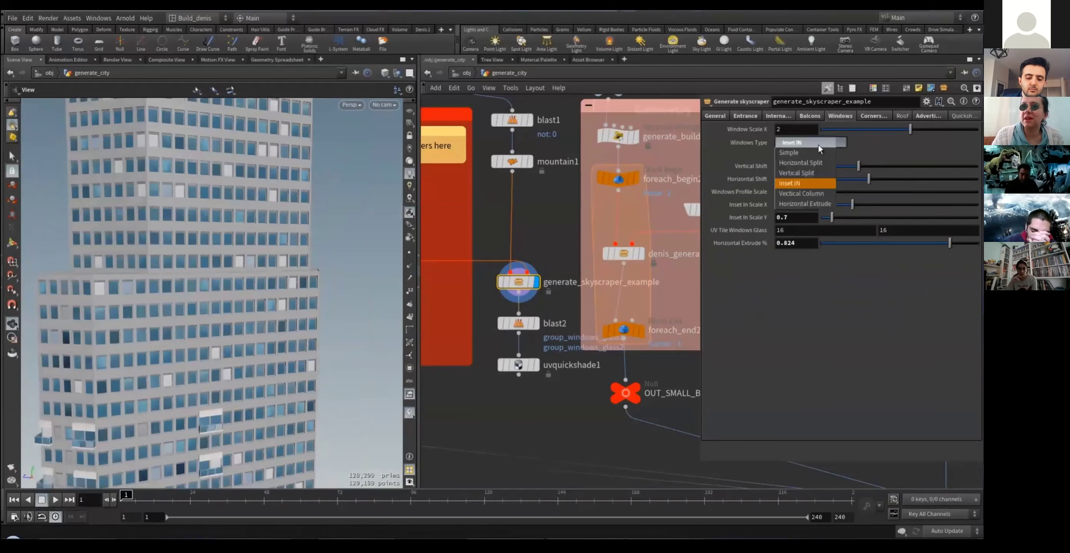
{"action": "left_click", "coordinate": [802, 193]}
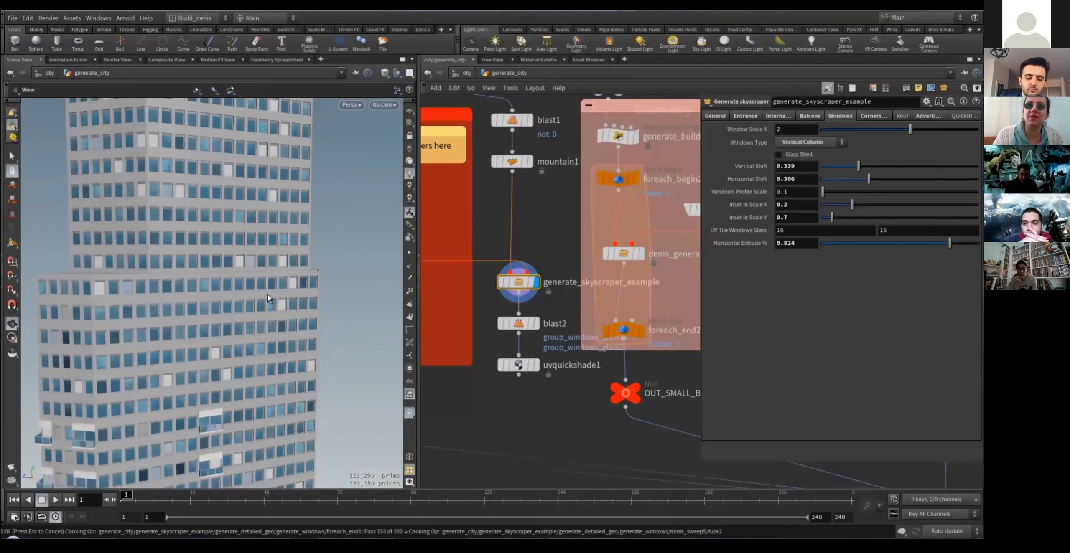
{"action": "left_click_drag", "start_coordinate": [268, 304], "coordinate": [317, 242]}
{"action": "left_click", "coordinate": [890, 180]}
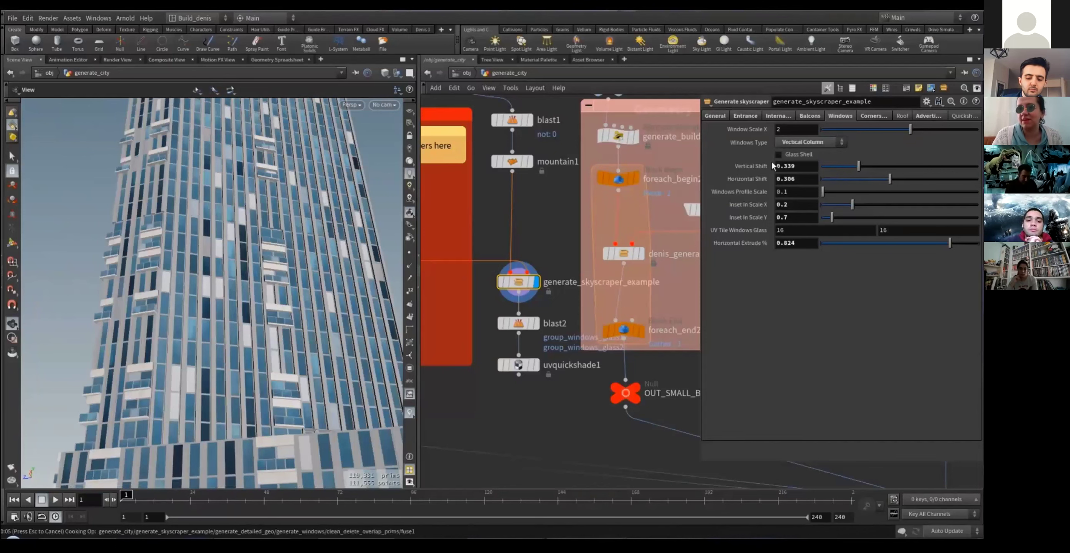
Set the Windows Type to Horizontal Extrude and reduce Horizontal Extrude % to 0.19, checking the facade bands
{"action": "left_click", "coordinate": [808, 142]}
{"action": "left_click", "coordinate": [803, 201]}
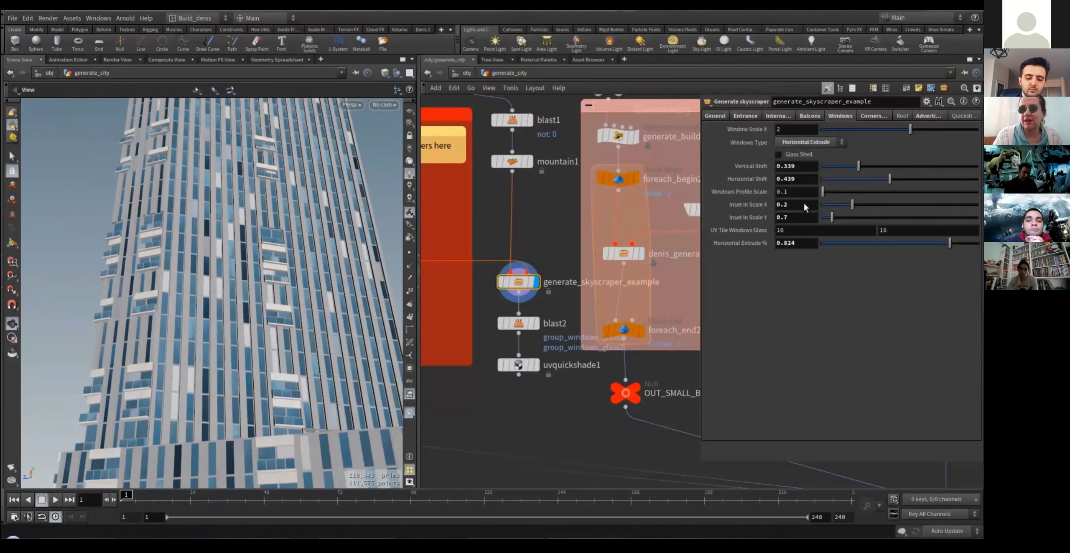
{"action": "left_click_drag", "start_coordinate": [260, 309], "coordinate": [252, 211]}
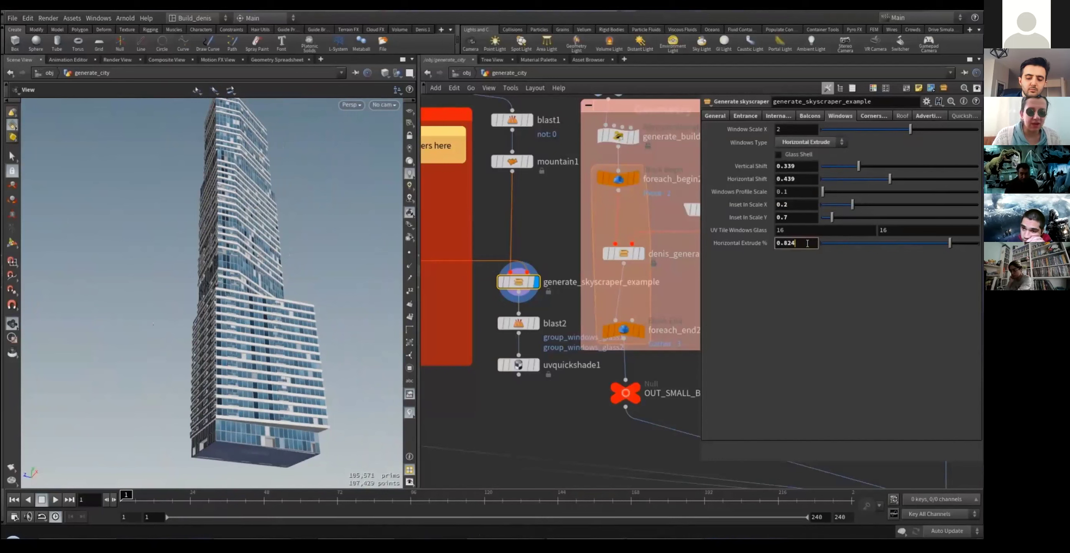
{"action": "left_click", "coordinate": [849, 246]}
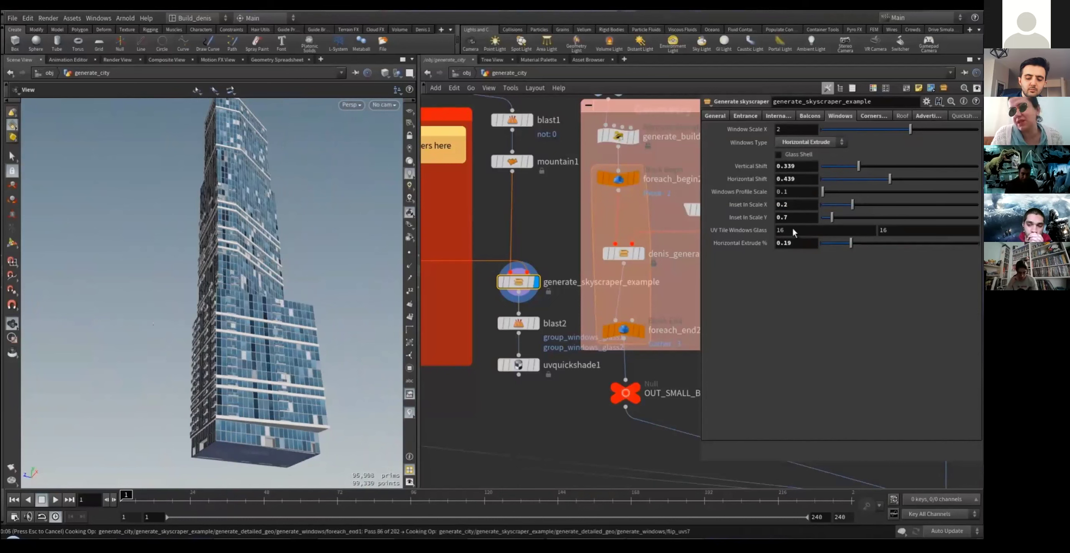
{"action": "left_click_drag", "start_coordinate": [234, 313], "coordinate": [179, 313]}
{"action": "right_click_drag", "start_coordinate": [178, 313], "coordinate": [245, 320]}
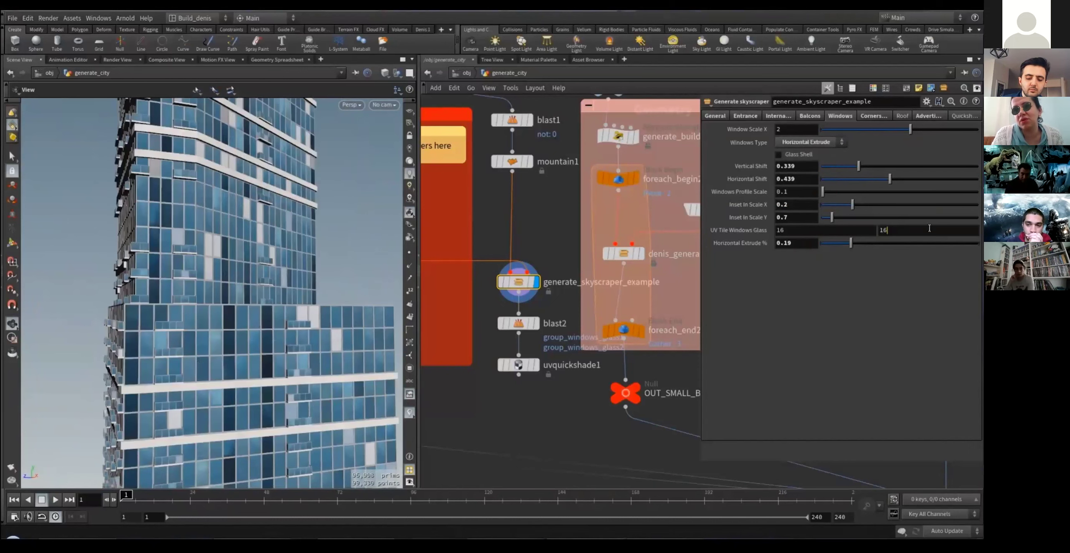
Make room below the skyscraper generator and add a second Blast node fed by its output
{"action": "middle_click_drag", "start_coordinate": [550, 258], "coordinate": [543, 252]}
{"action": "left_click_drag", "start_coordinate": [481, 390], "coordinate": [533, 310]}
{"action": "left_click_drag", "start_coordinate": [512, 316], "coordinate": [496, 349]}
{"action": "left_click", "coordinate": [540, 312]}
{"action": "key", "text": "Tab"}
{"action": "type", "text": "blast"}
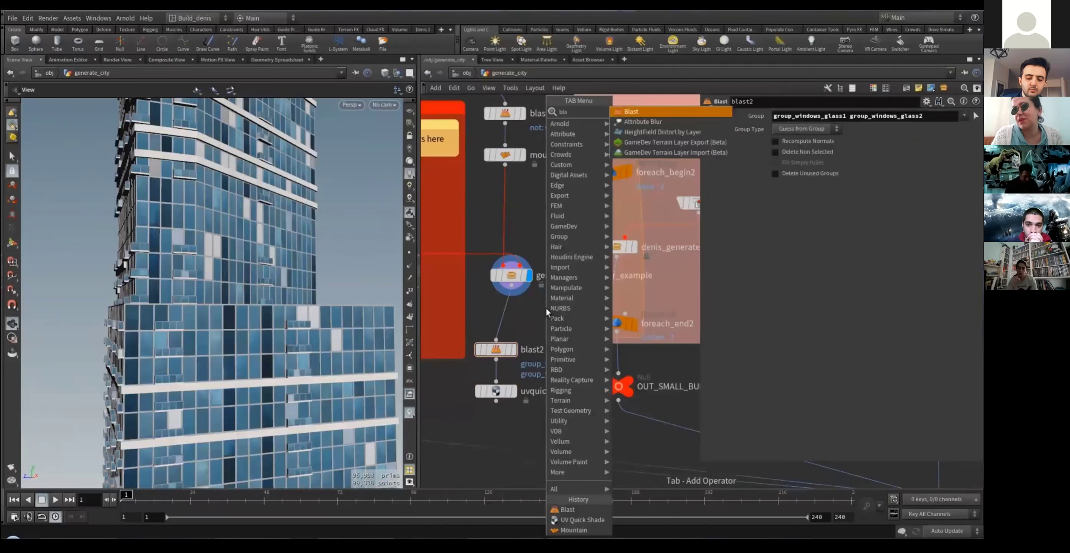
{"action": "key", "text": "Return"}
{"action": "left_click", "coordinate": [542, 316]}
Set the new Blast's group to group_windows_glass1, display its output and examine the tower
{"action": "left_click", "coordinate": [963, 116]}
{"action": "left_click", "coordinate": [928, 253]}
{"action": "left_click", "coordinate": [560, 317]}
{"action": "scroll", "coordinate": [289, 273], "scroll_direction": "down", "scroll_amount": 5}
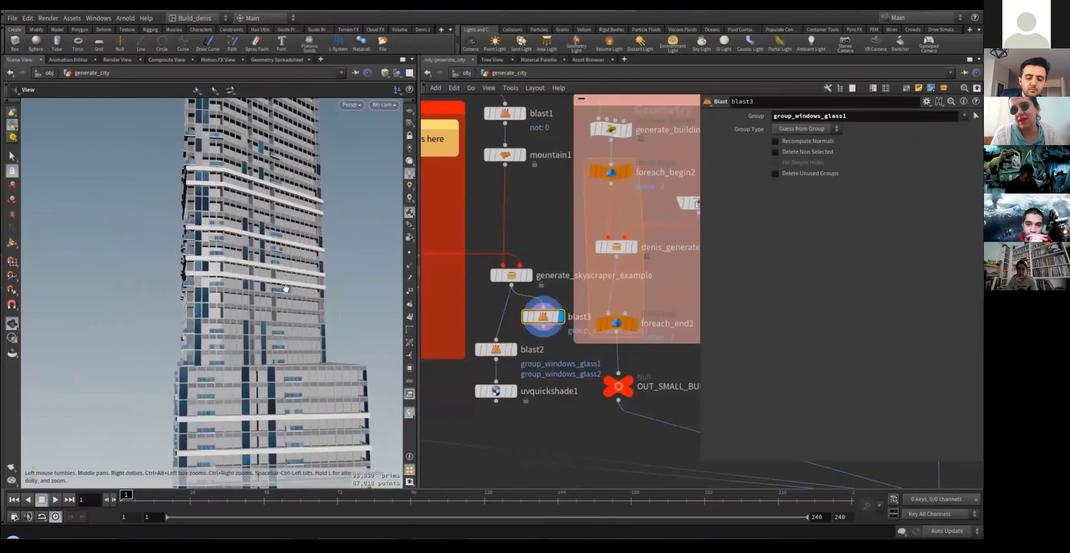
{"action": "scroll", "coordinate": [321, 264], "scroll_direction": "up", "scroll_amount": 2}
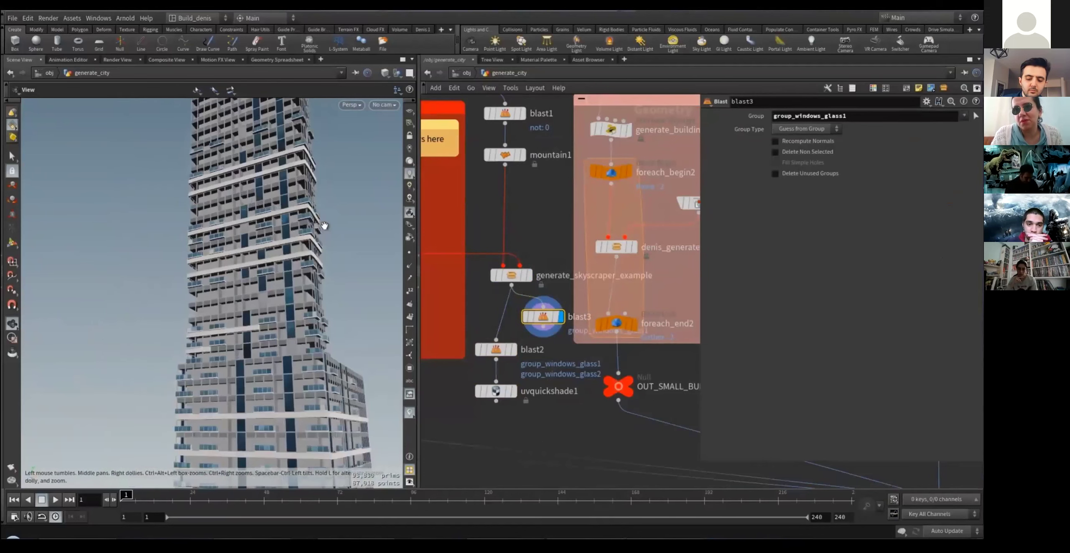
{"action": "left_click_drag", "start_coordinate": [325, 225], "coordinate": [287, 256]}
Isolate group_windows_glass1 in blast3 with Delete Non Selected and view the glass in UV space
{"action": "left_click", "coordinate": [880, 117]}
{"action": "key", "text": "BackSpace"}
{"action": "type", "text": "2"}
{"action": "key", "text": "Return"}
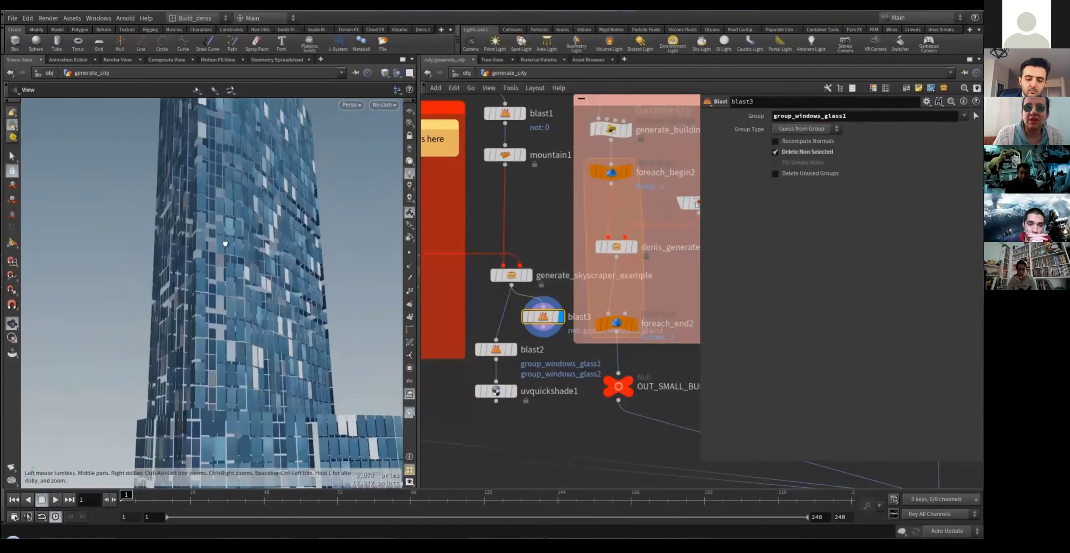
{"action": "key", "text": "space+5"}
{"action": "middle_click_drag", "start_coordinate": [263, 292], "coordinate": [275, 279]}
Set the generator's UV Tile Windows Glass to 8 by 8 and check the glass UV layout
{"action": "left_click", "coordinate": [511, 276]}
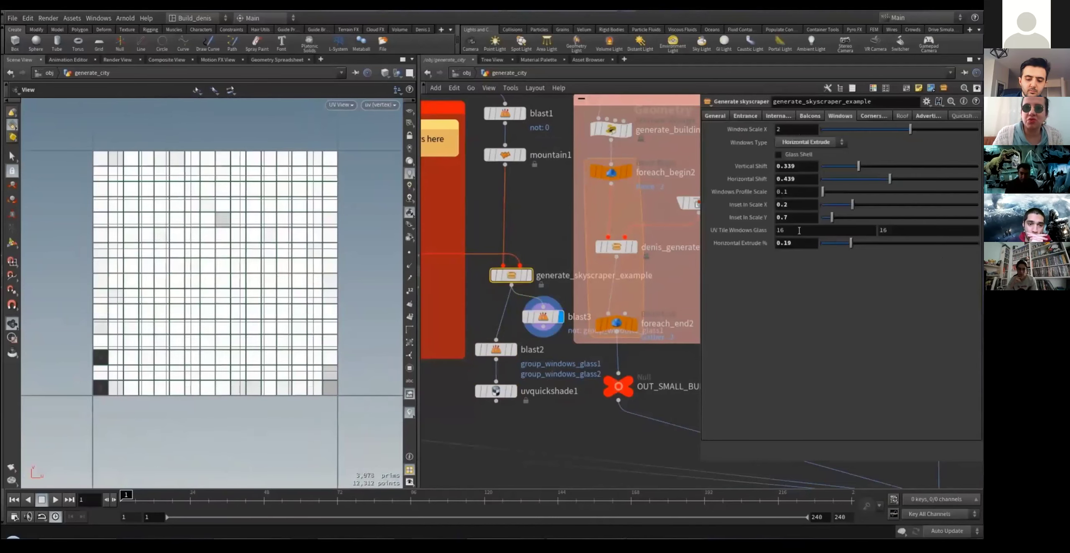
{"action": "type", "text": "8"}
{"action": "key", "text": "Return"}
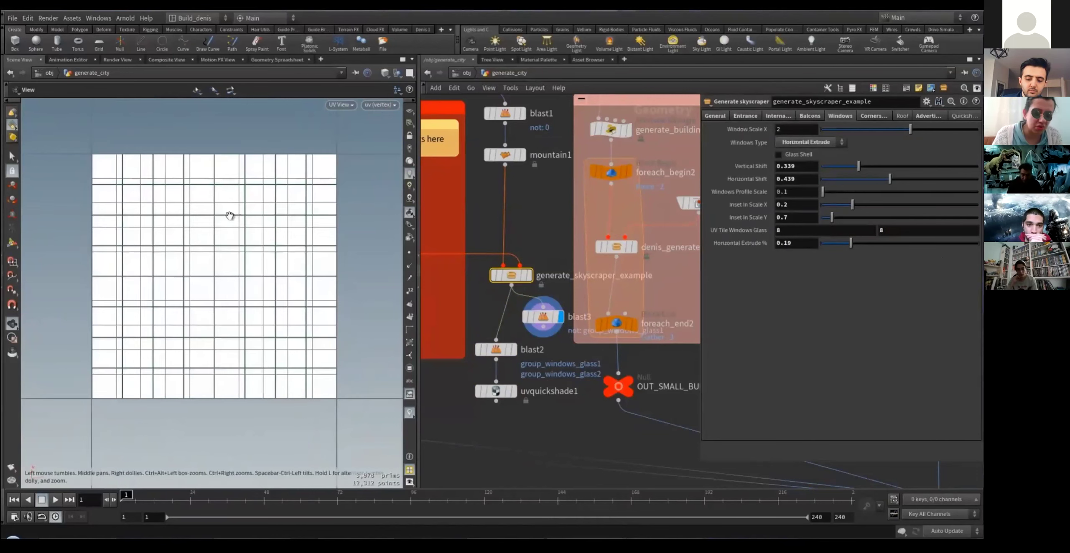
{"action": "middle_click_drag", "start_coordinate": [249, 237], "coordinate": [227, 223]}
Display the generated skyscraper in perspective again and try Generate Corners Patterns, leaving the option disabled
{"action": "key", "text": "space+1"}
{"action": "left_click_drag", "start_coordinate": [186, 262], "coordinate": [296, 284]}
{"action": "left_click", "coordinate": [528, 275]}
{"action": "left_click", "coordinate": [870, 116]}
{"action": "left_click_drag", "start_coordinate": [175, 197], "coordinate": [263, 264]}
{"action": "left_click", "coordinate": [828, 129]}
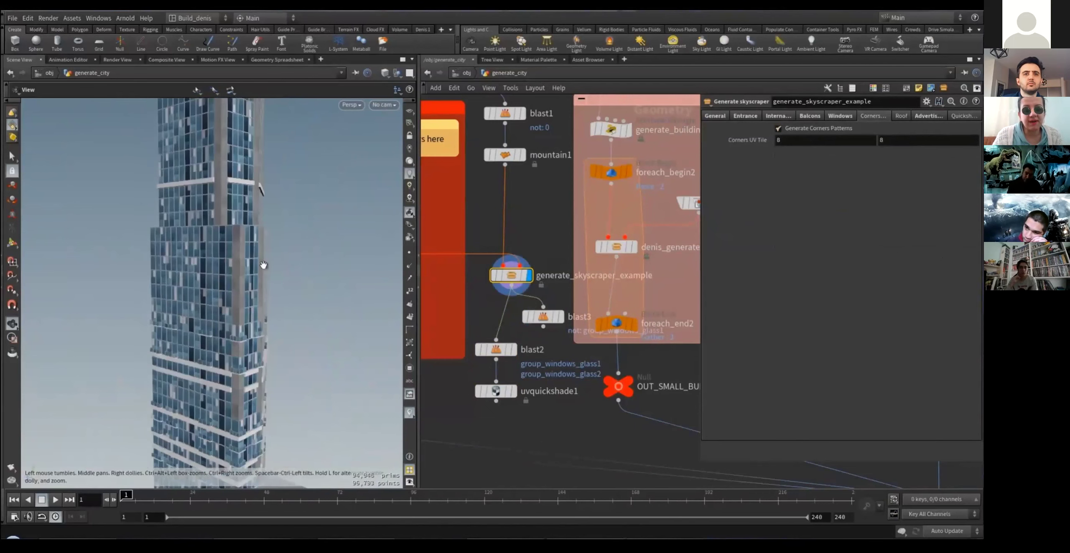
{"action": "left_click", "coordinate": [777, 129]}
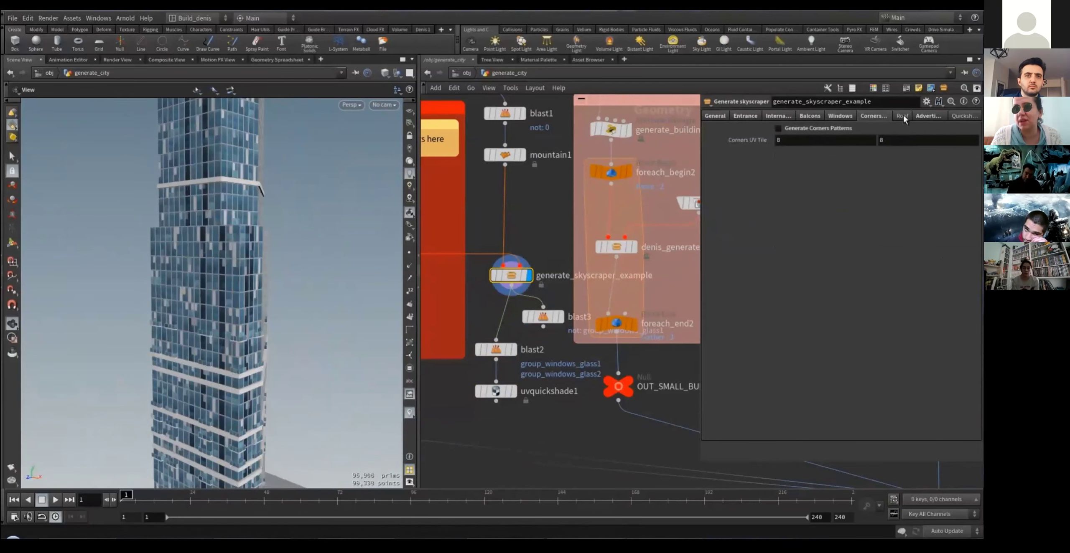
Try the Watching Point, Helipad and Glass roof types on the tower, and return to Simple Flat
{"action": "left_click", "coordinate": [902, 116]}
{"action": "middle_click_drag", "start_coordinate": [215, 144], "coordinate": [229, 346]}
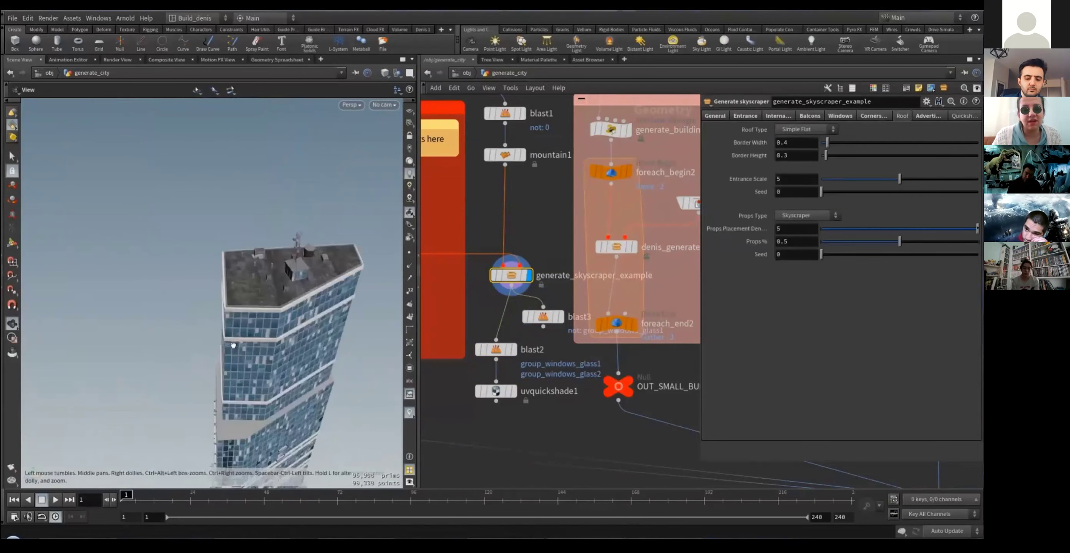
{"action": "right_click_drag", "start_coordinate": [230, 346], "coordinate": [275, 298]}
{"action": "left_click_drag", "start_coordinate": [274, 298], "coordinate": [280, 317]}
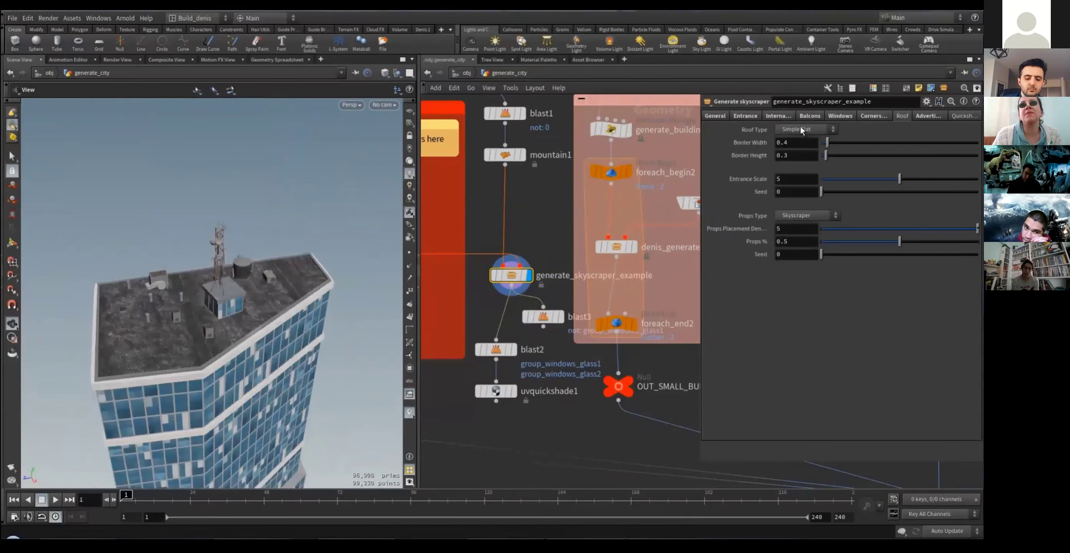
{"action": "left_click", "coordinate": [799, 129]}
{"action": "left_click", "coordinate": [799, 138]}
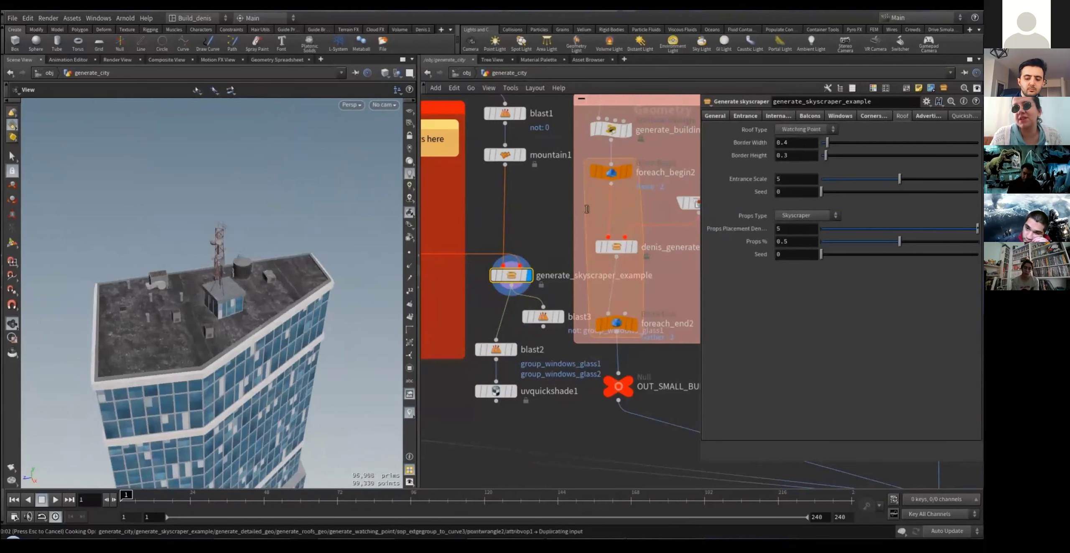
{"action": "left_click", "coordinate": [799, 130]}
{"action": "left_click", "coordinate": [800, 146]}
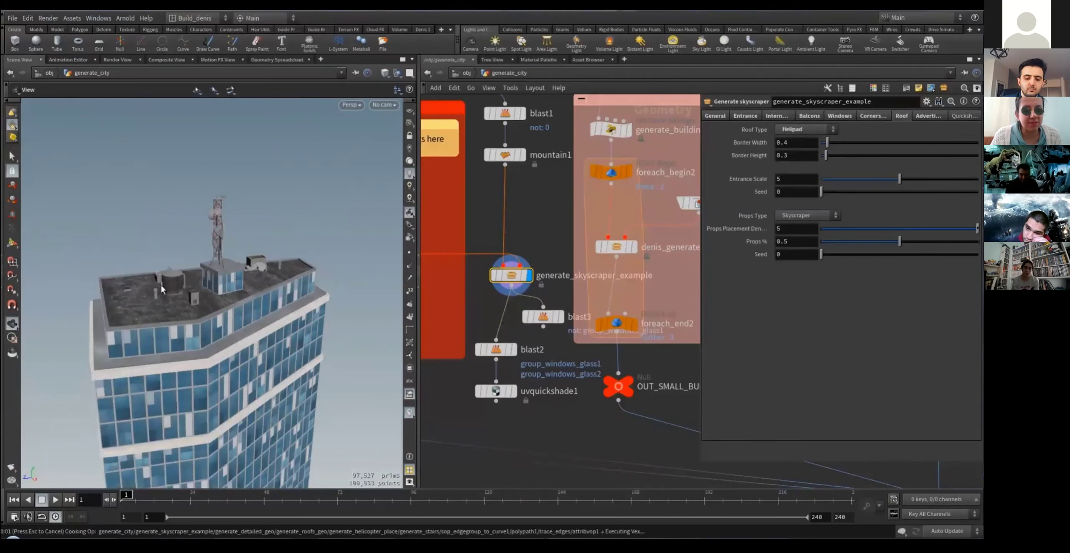
{"action": "left_click", "coordinate": [810, 128]}
{"action": "left_click", "coordinate": [797, 169]}
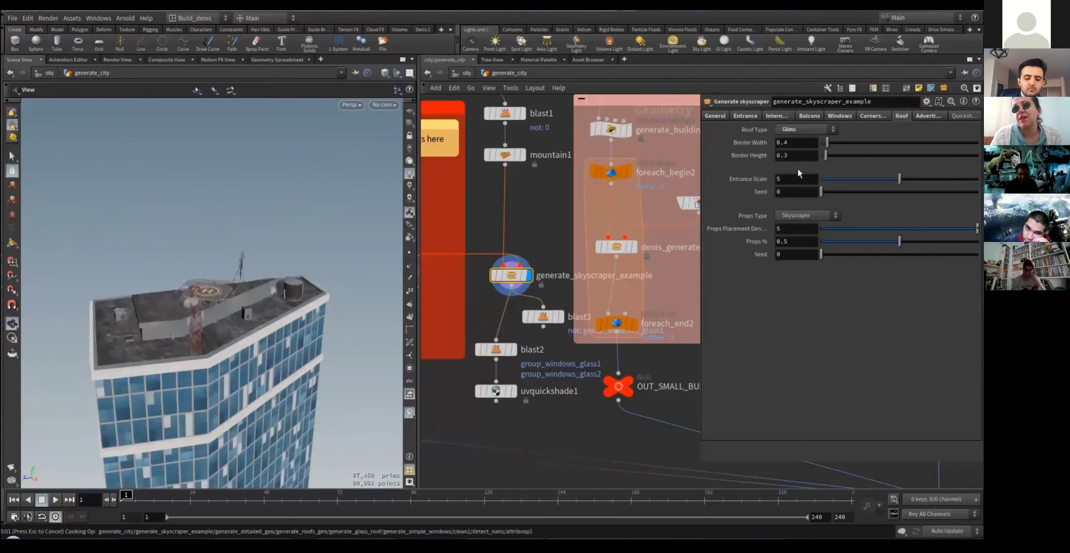
{"action": "left_click", "coordinate": [795, 142]}
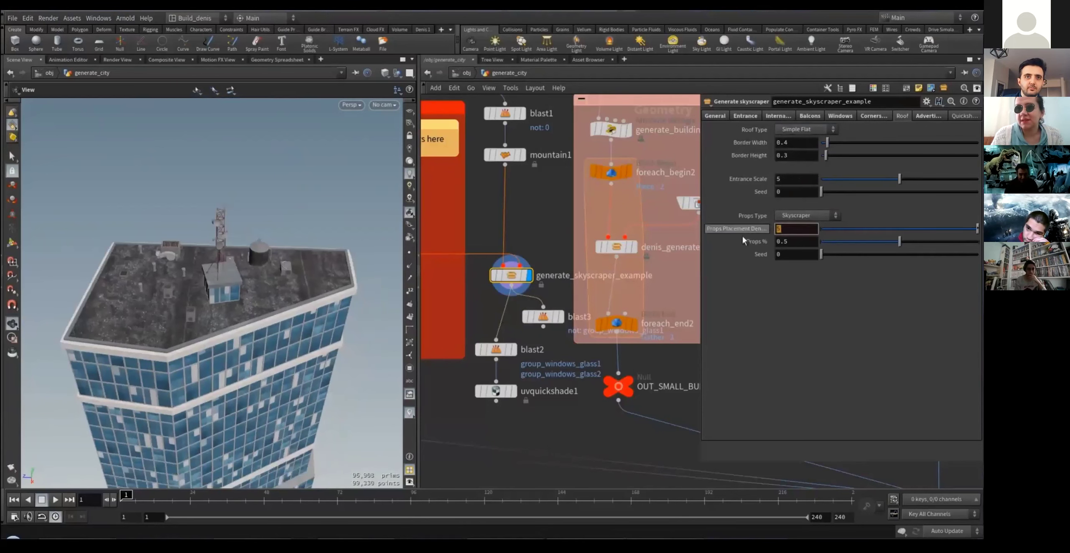
Try a roof props placement density of 3 and another props seed, restore both, and set Props % to 0.289
{"action": "key", "text": "Return"}
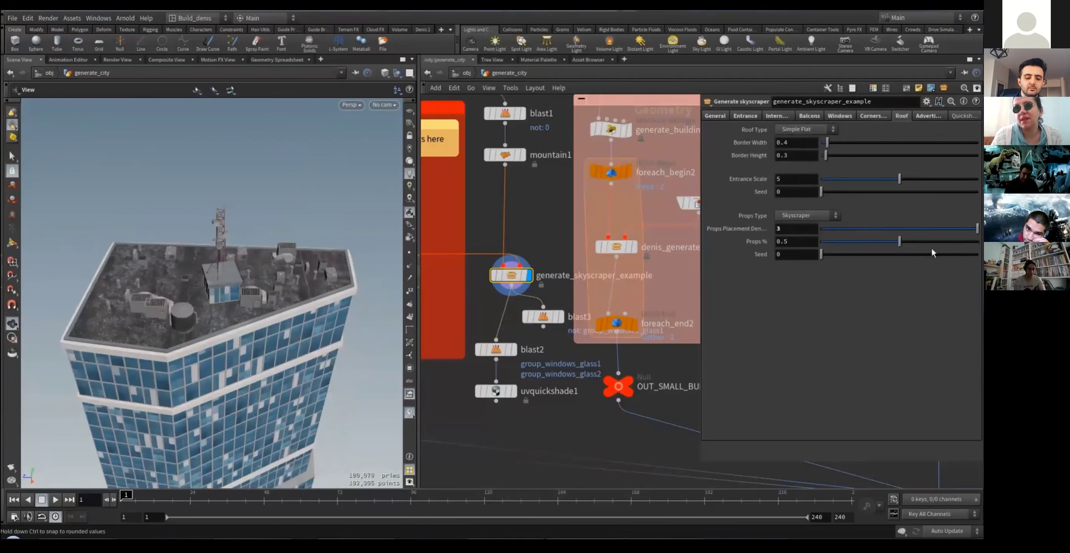
{"action": "mouse_move", "coordinate": [874, 240]}
{"action": "left_mouse_down"}
{"action": "mouse_move", "coordinate": [851, 243]}
{"action": "mouse_move", "coordinate": [885, 243]}
{"action": "mouse_move", "coordinate": [849, 244]}
{"action": "mouse_move", "coordinate": [865, 242]}
{"action": "left_mouse_up"}
{"action": "left_click_drag", "start_coordinate": [789, 229], "coordinate": [762, 224]}
{"action": "left_click_drag", "start_coordinate": [821, 254], "coordinate": [839, 256]}
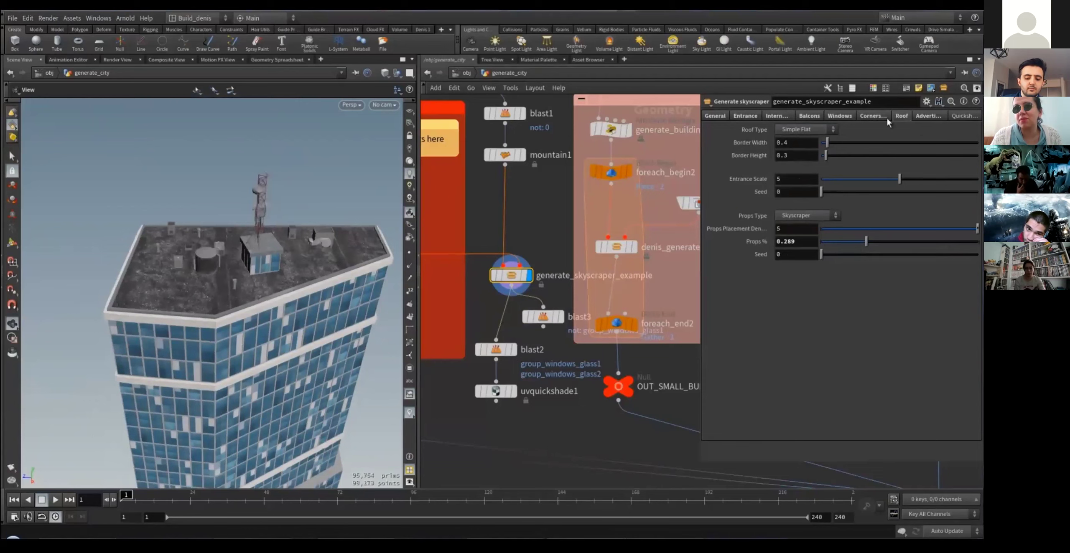
Enable Place Main Advertising for the skyscraper and set Main Adv Seed to 0.472
{"action": "left_click", "coordinate": [922, 119]}
{"action": "left_click_drag", "start_coordinate": [317, 209], "coordinate": [293, 212]}
{"action": "left_click", "coordinate": [821, 166]}
{"action": "left_click", "coordinate": [813, 165]}
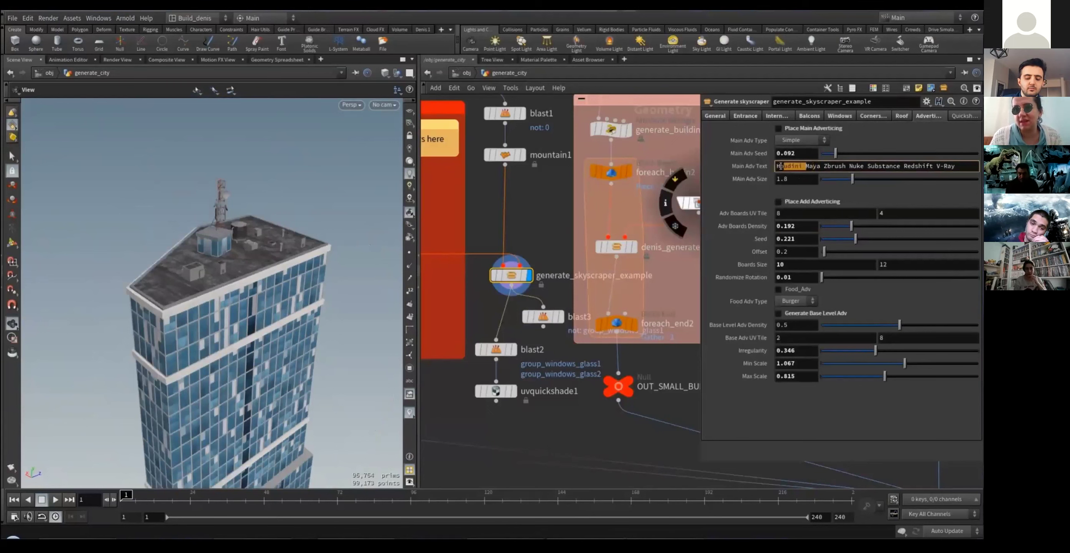
{"action": "left_click", "coordinate": [778, 128]}
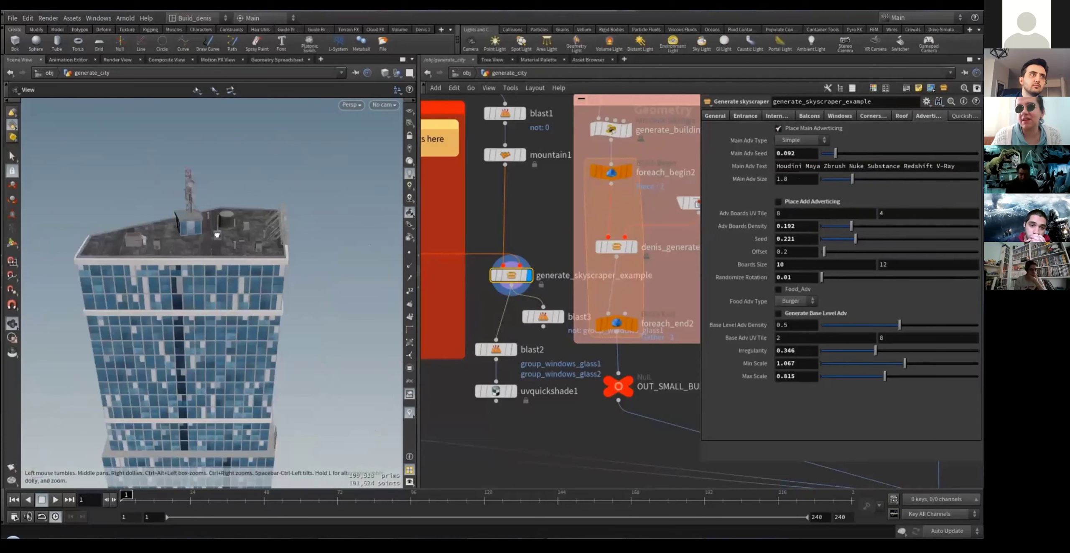
{"action": "left_click_drag", "start_coordinate": [835, 154], "coordinate": [894, 154]}
{"action": "left_click_drag", "start_coordinate": [218, 269], "coordinate": [335, 259]}
Set the main advertising text to AAA BBB CCC and its size to 1.85
{"action": "left_click_drag", "start_coordinate": [956, 166], "coordinate": [718, 147]}
{"action": "type", "text": "AAA BBB CCC"}
{"action": "key", "text": "Return"}
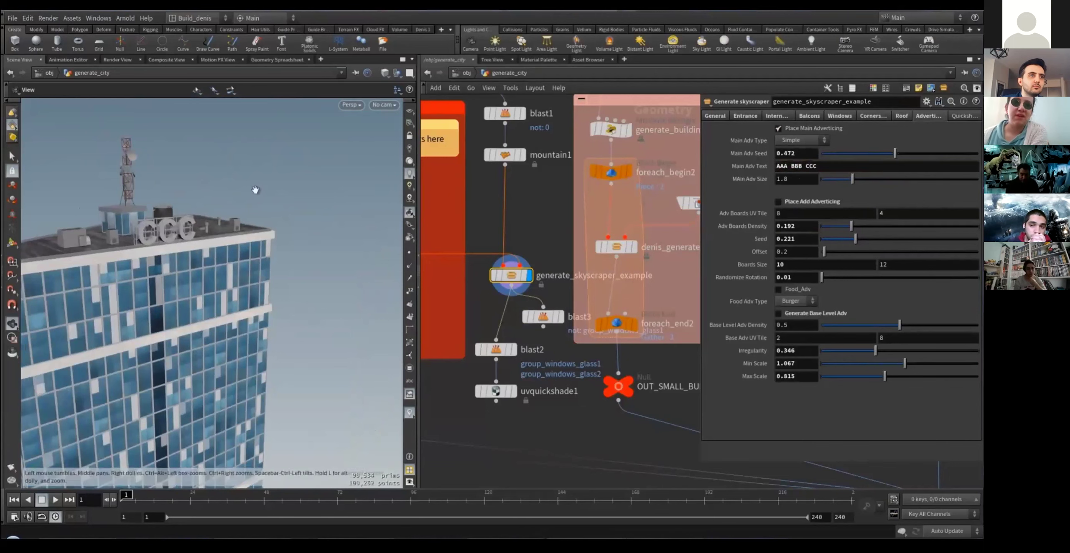
{"action": "left_click_drag", "start_coordinate": [255, 191], "coordinate": [358, 219]}
{"action": "left_click_drag", "start_coordinate": [851, 179], "coordinate": [854, 180]}
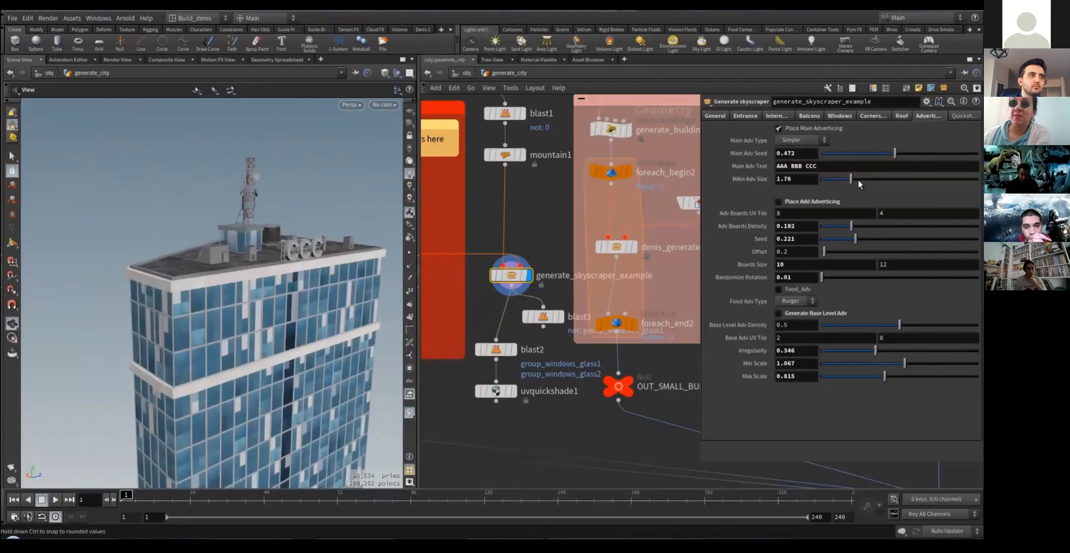
Try another Main Adv Type, return to Simple, and switch from main advertising to Place Add Advertising
{"action": "left_click", "coordinate": [799, 140]}
{"action": "left_click", "coordinate": [797, 162]}
{"action": "left_click", "coordinate": [798, 141]}
{"action": "left_click", "coordinate": [798, 171]}
{"action": "left_click", "coordinate": [778, 129]}
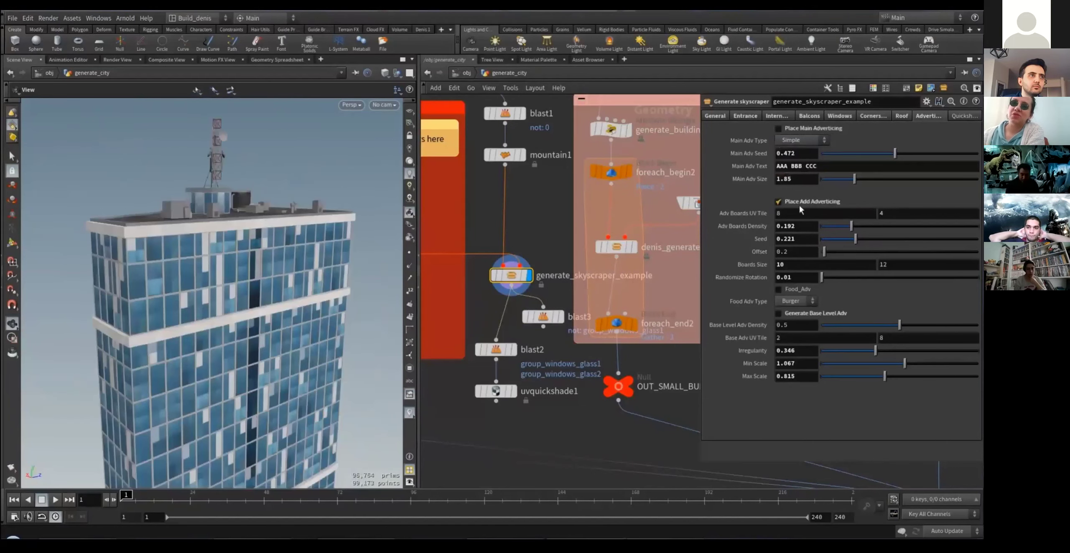
Set the size of the facade advertising boards to 6 by 8
{"action": "scroll", "coordinate": [236, 296], "scroll_direction": "down", "scroll_amount": 4}
{"action": "left_click_drag", "start_coordinate": [236, 297], "coordinate": [389, 238], "text": "alt"}
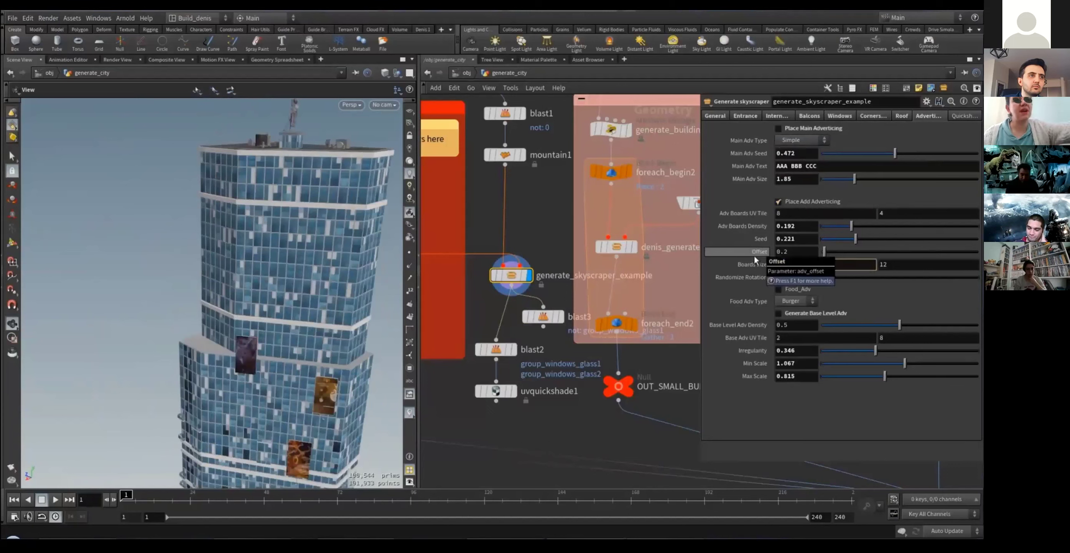
{"action": "type", "text": "6"}
{"action": "key", "text": "Return"}
{"action": "left_click_drag", "start_coordinate": [892, 265], "coordinate": [857, 259]}
{"action": "type", "text": "8"}
{"action": "key", "text": "Return"}
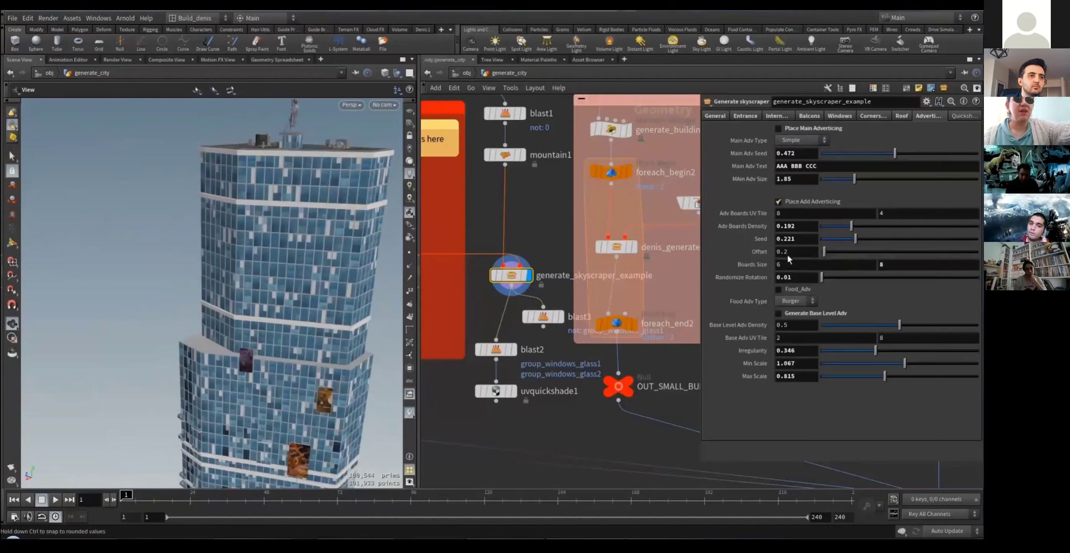
Set Adv Boards Density to 0.167 and enable Generate Base Level Adv
{"action": "left_click_drag", "start_coordinate": [383, 226], "coordinate": [407, 197]}
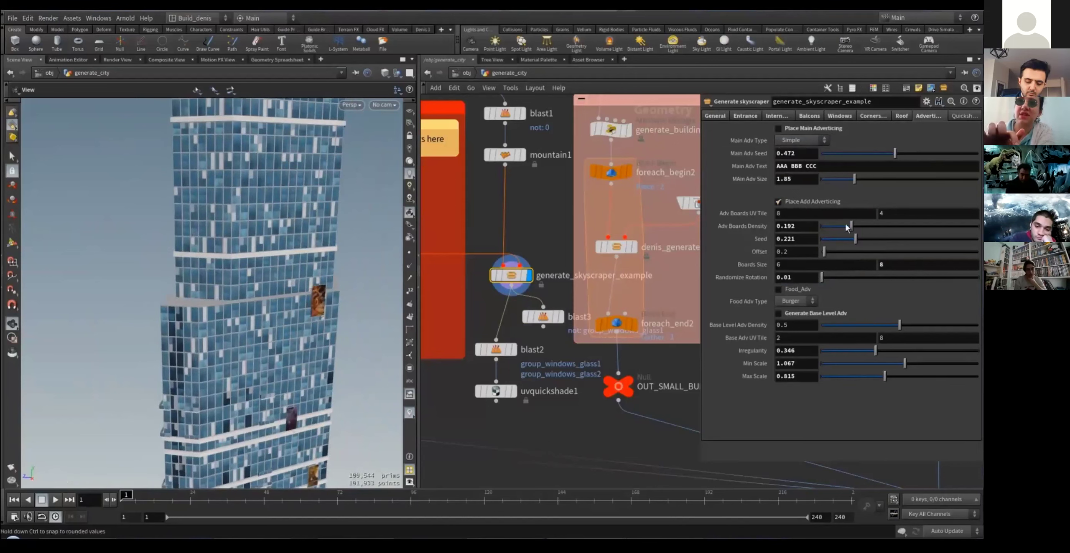
{"action": "left_click_drag", "start_coordinate": [899, 227], "coordinate": [847, 226]}
{"action": "left_click_drag", "start_coordinate": [284, 263], "coordinate": [534, 303]}
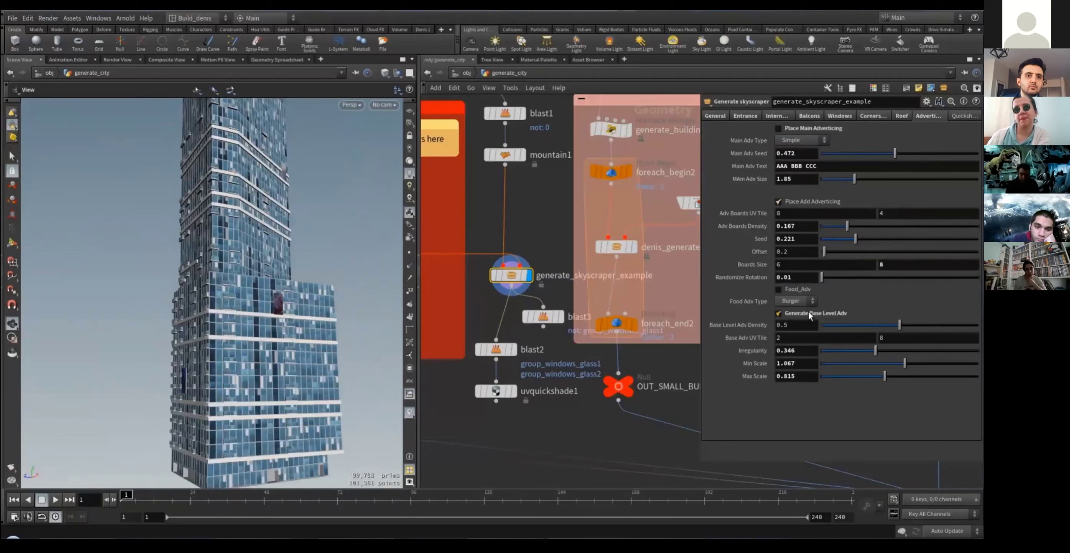
Set the base level advertising's density to 0.37, irregularity to 0.131, min scale to 0.584 and max scale to 0.564
{"action": "right_click_drag", "start_coordinate": [293, 454], "coordinate": [309, 450]}
{"action": "middle_click_drag", "start_coordinate": [309, 449], "coordinate": [309, 347]}
{"action": "right_click_drag", "start_coordinate": [309, 347], "coordinate": [191, 353]}
{"action": "middle_click_drag", "start_coordinate": [189, 357], "coordinate": [216, 354]}
{"action": "left_click_drag", "start_coordinate": [217, 354], "coordinate": [234, 374]}
{"action": "left_click_drag", "start_coordinate": [151, 402], "coordinate": [180, 379]}
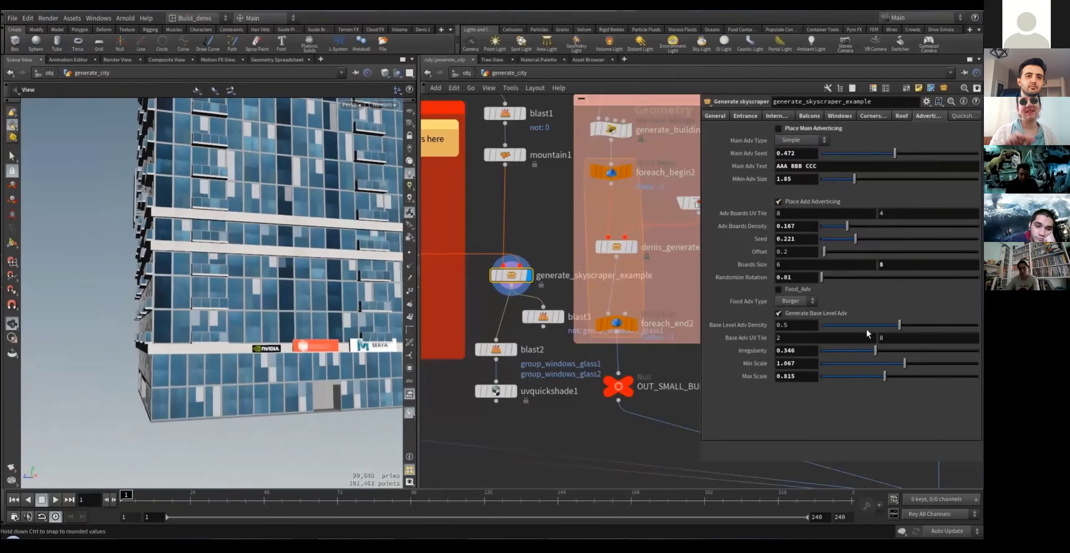
{"action": "left_click_drag", "start_coordinate": [860, 326], "coordinate": [833, 353]}
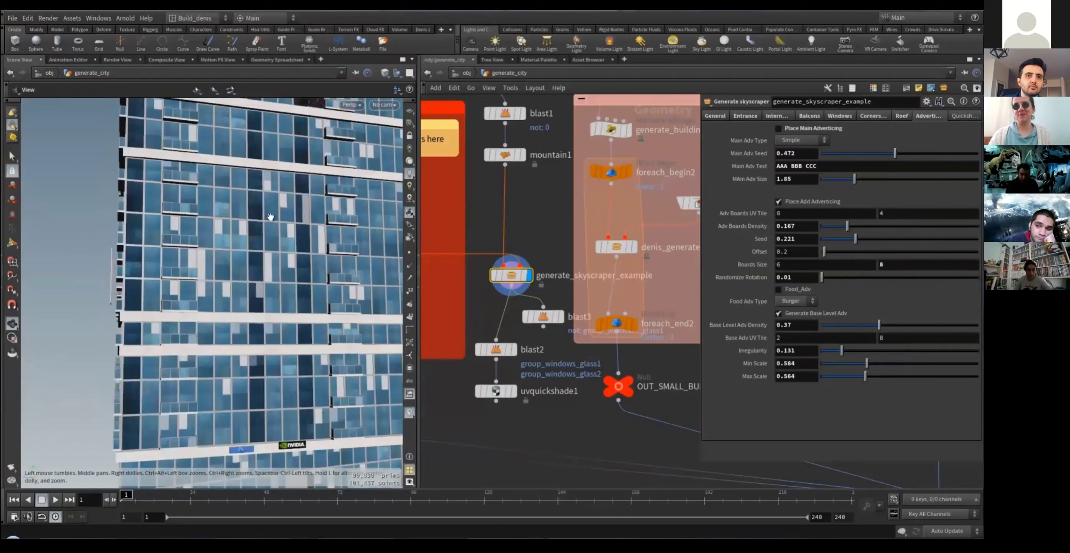
Enable Food_Adv with the Burger type, set the roof Props Type to Normal Building, and check the rooftop
{"action": "left_click", "coordinate": [778, 289]}
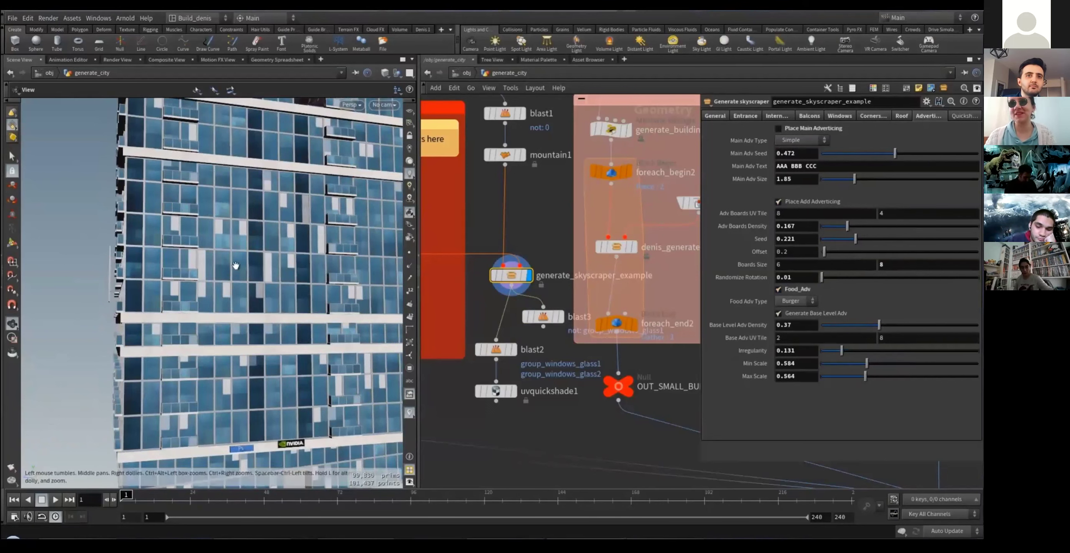
{"action": "left_click", "coordinate": [901, 116]}
{"action": "left_click", "coordinate": [806, 216]}
{"action": "left_click", "coordinate": [801, 236]}
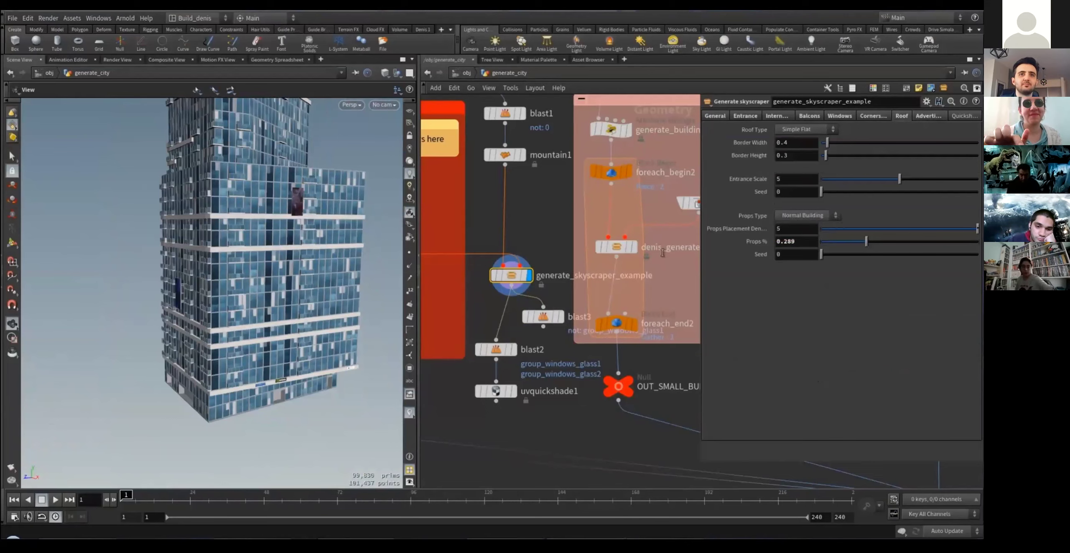
{"action": "left_click_drag", "start_coordinate": [298, 198], "coordinate": [314, 321]}
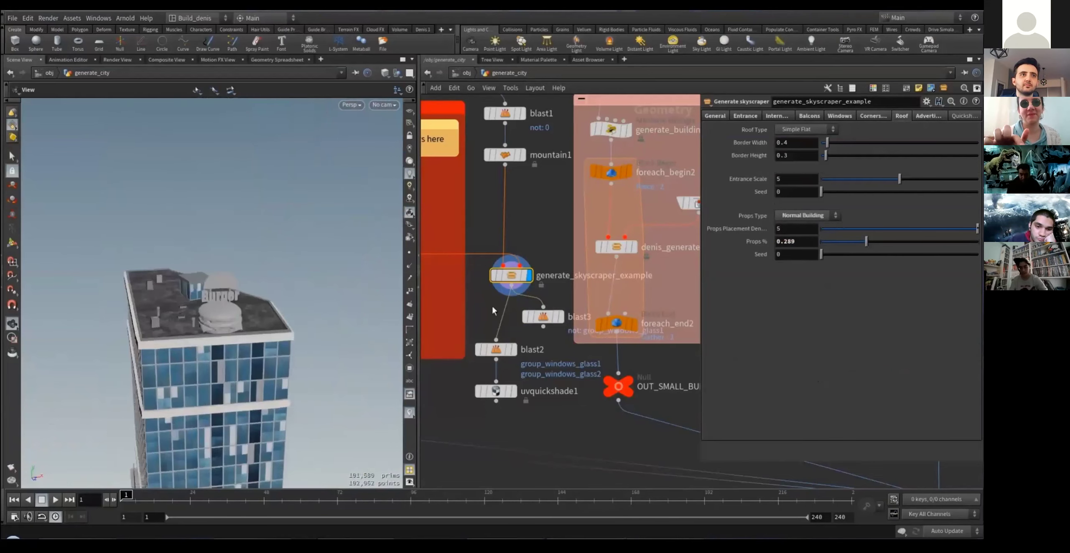